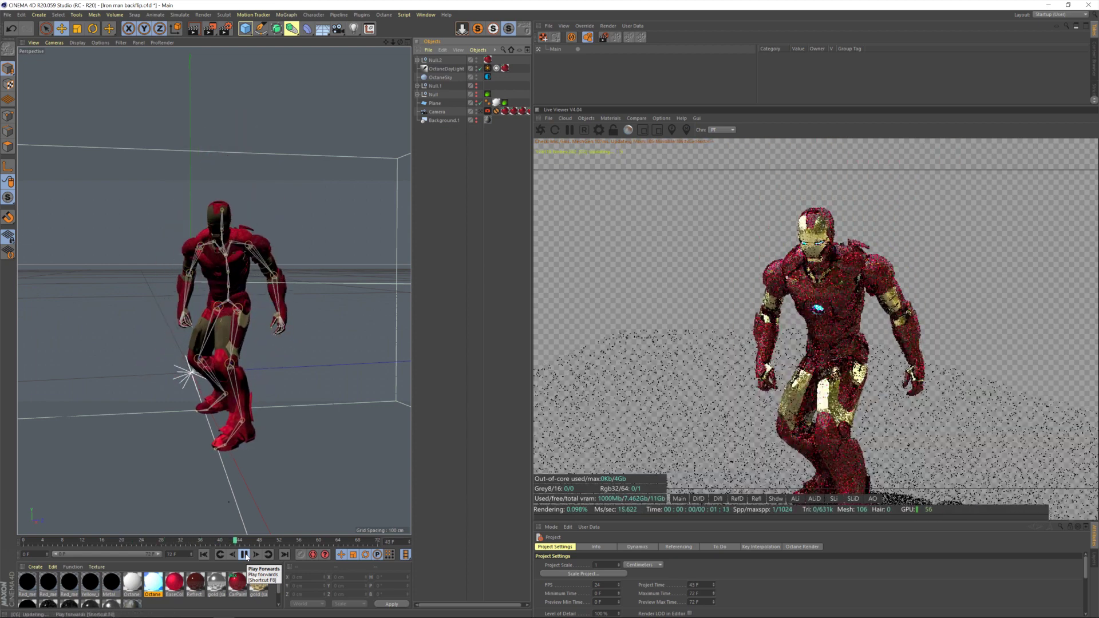
# Step: Stop the Iron Man animation at frame 47 so the Octane Live Viewer renders that pose
pyautogui.click(245, 555)
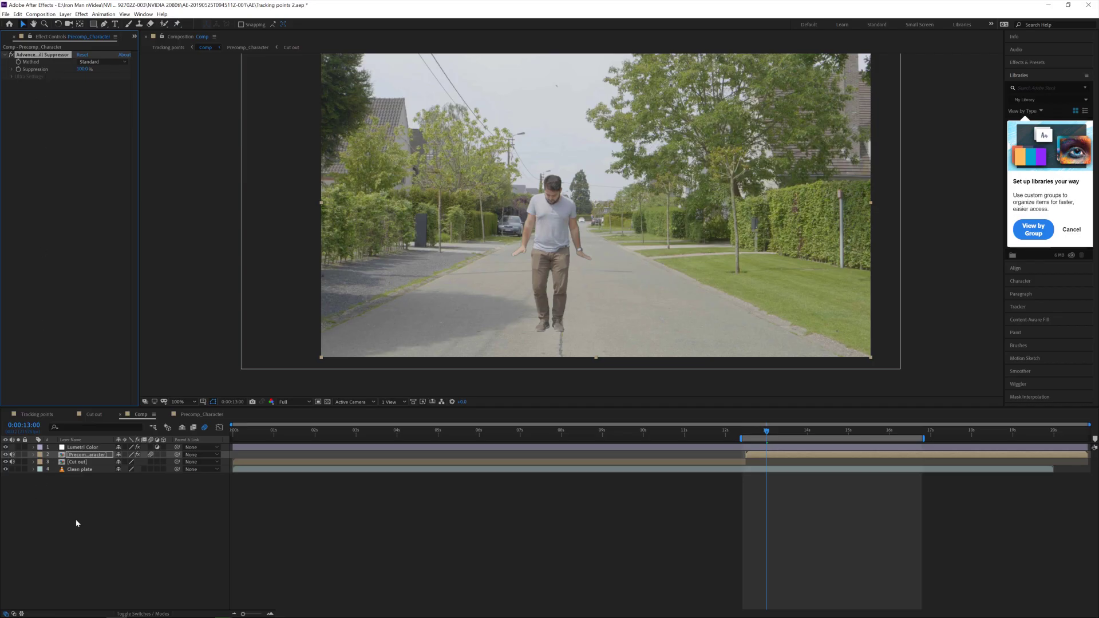
# Step: Keyframe Precomp_Character's Position from 960,540 up to 960,303 at 13:08
pyautogui.click(77, 522)
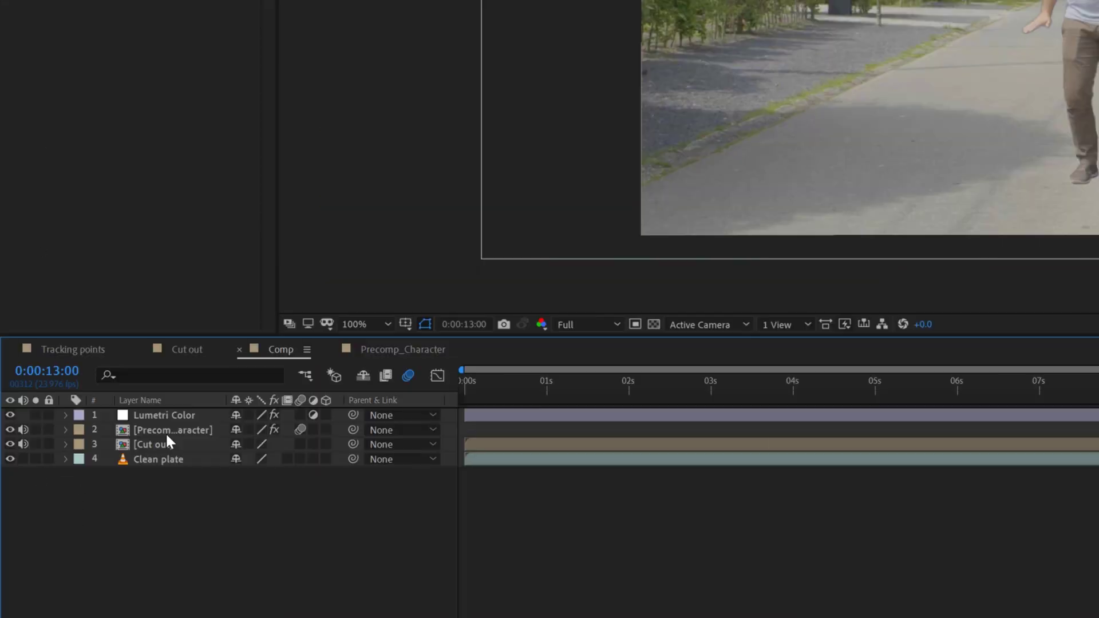
pyautogui.click(85, 455)
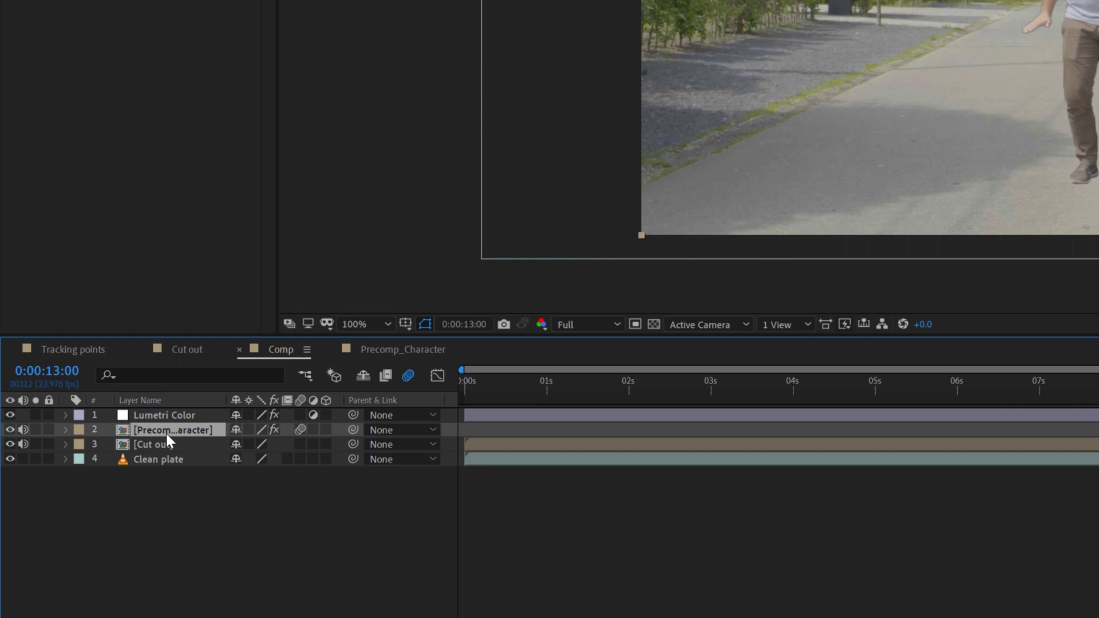
pyautogui.press('p')
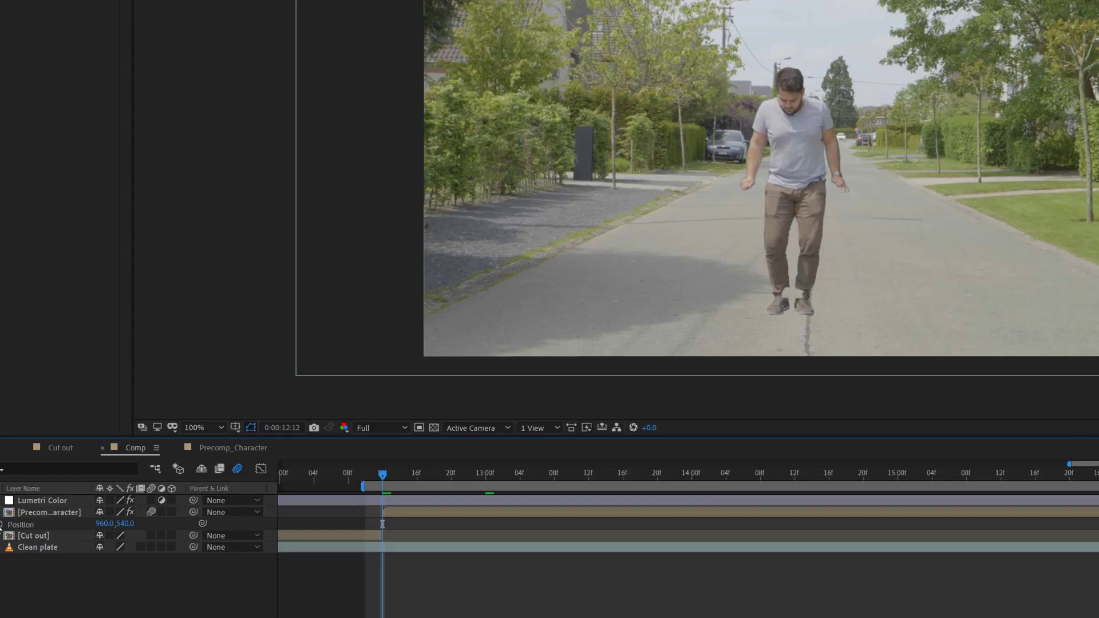
pyautogui.hotkey('shift', 'pagedown')
pyautogui.hotkey('shift', 'pagedown')
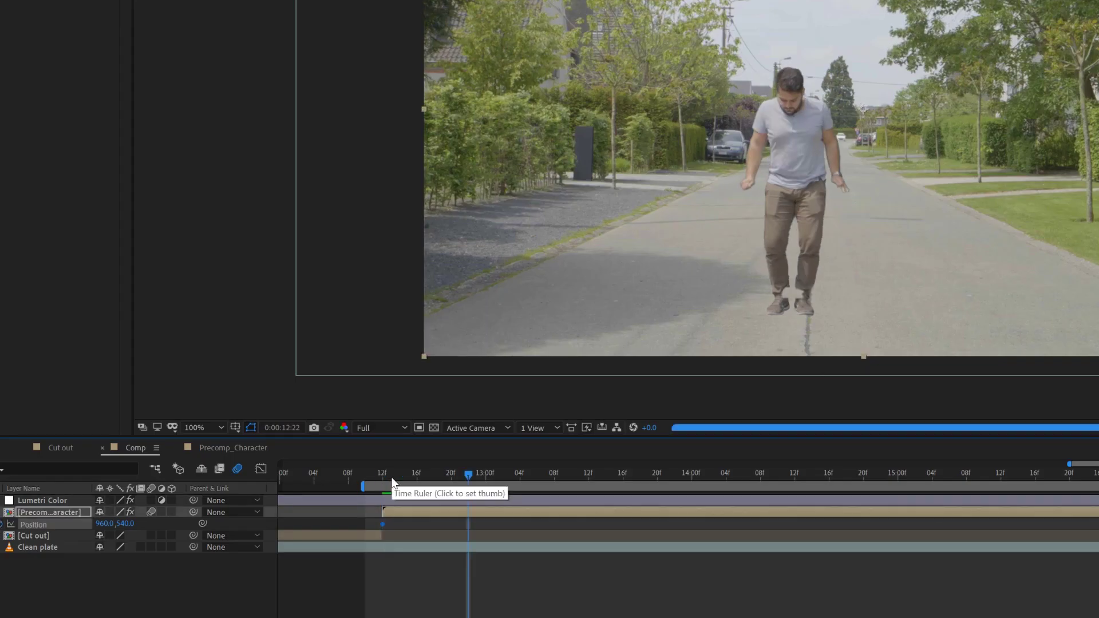
pyautogui.moveTo(119, 530); pyautogui.dragTo(50, 529)
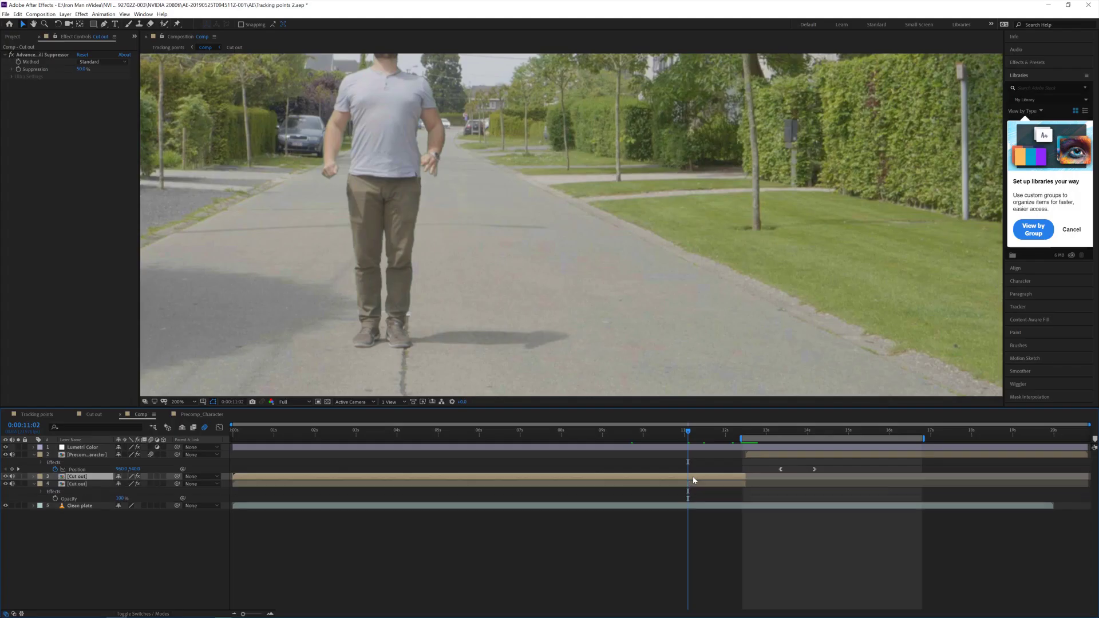
# Step: Delete the redundant Cut out copy and Pen-mask another Cut out down to the shadow
pyautogui.click(693, 480)
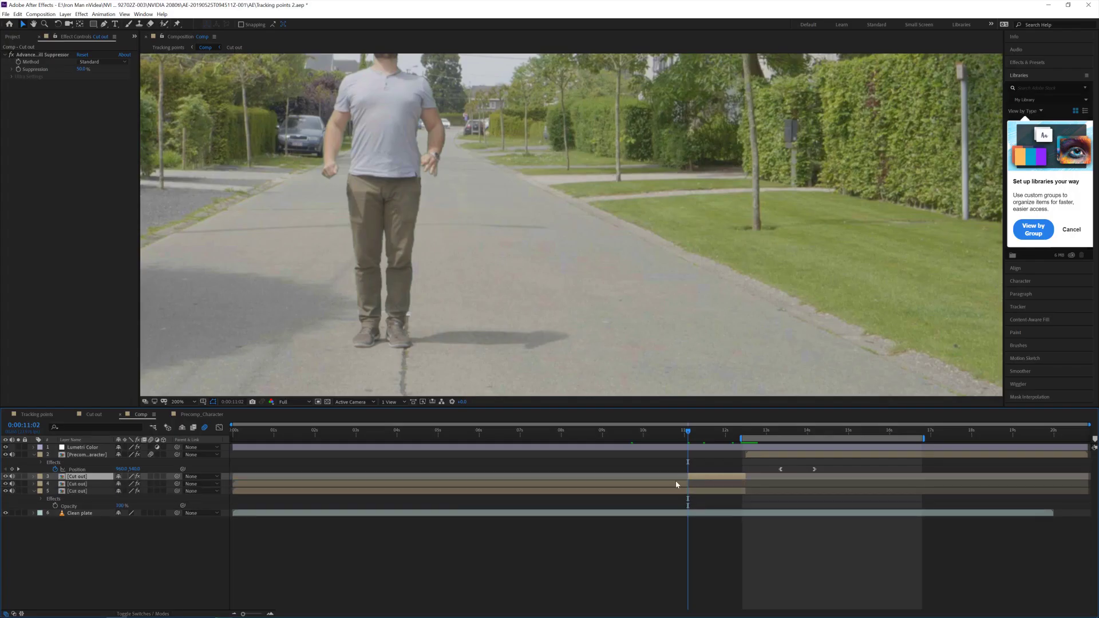
pyautogui.click(676, 484)
pyautogui.press('Delete')
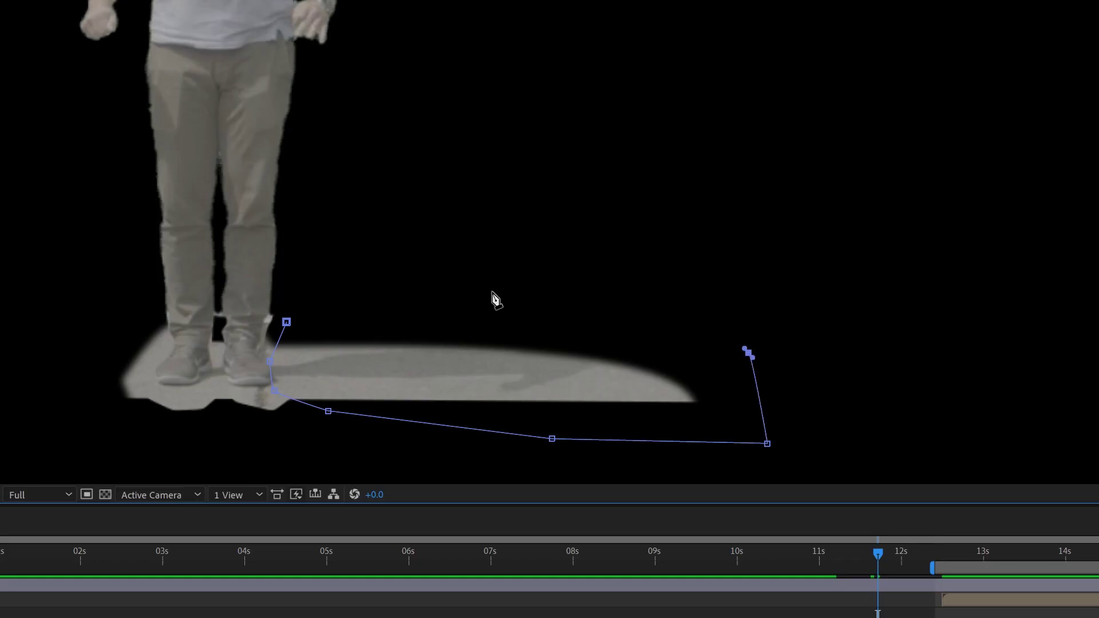
pyautogui.click(501, 297)
pyautogui.click(286, 323)
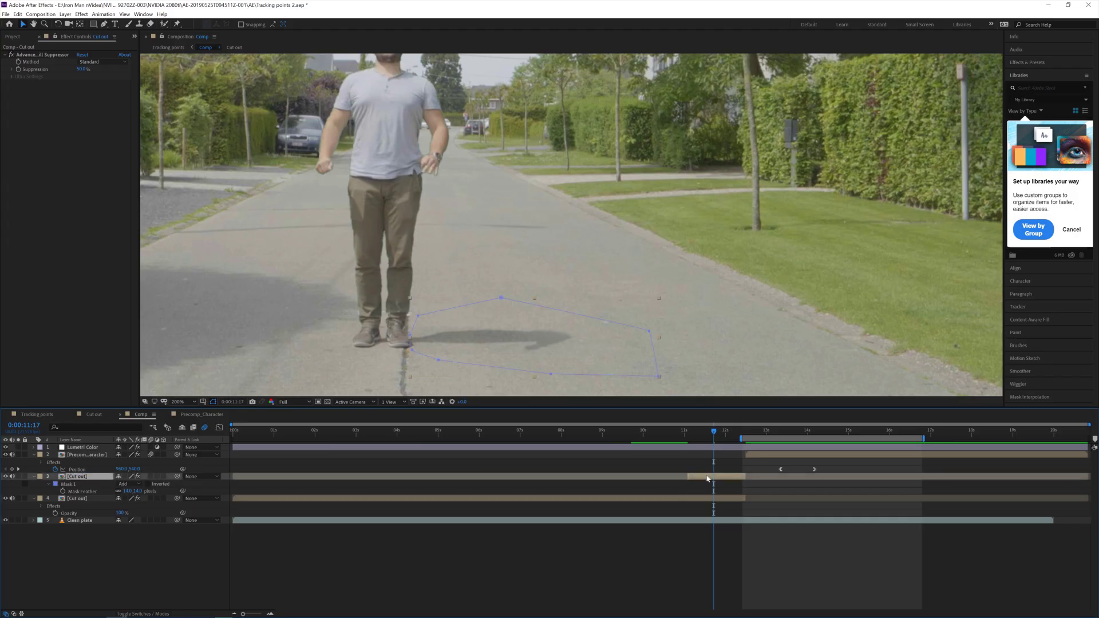
# Step: Time-reverse the shadow layer and review it around 12:09
pyautogui.rightClick(710, 476)
pyautogui.moveTo(748, 303)
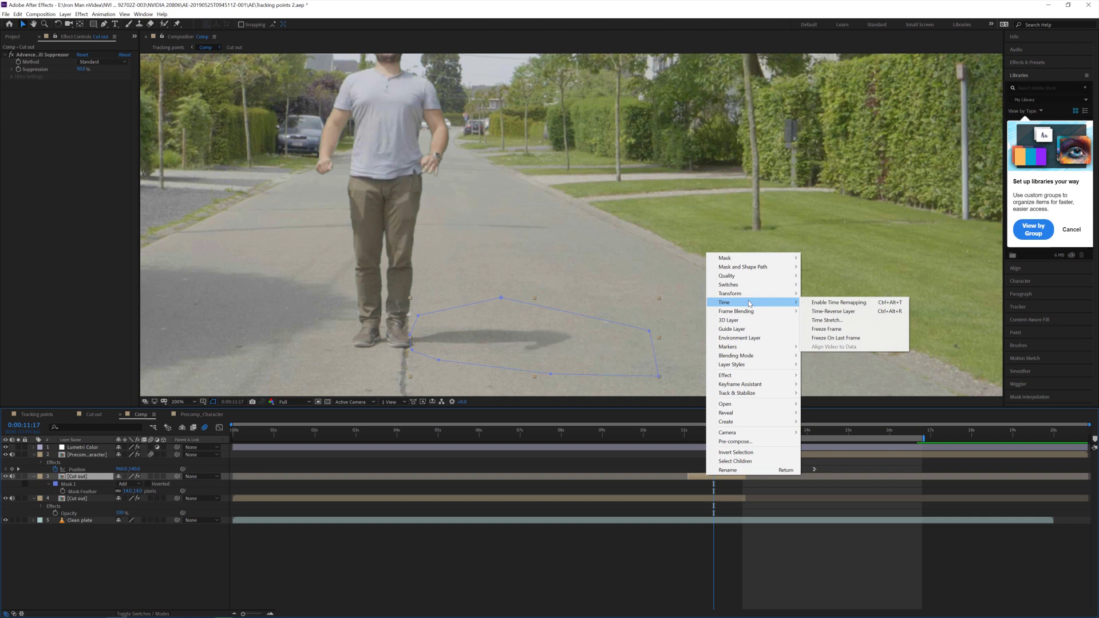
pyautogui.click(835, 311)
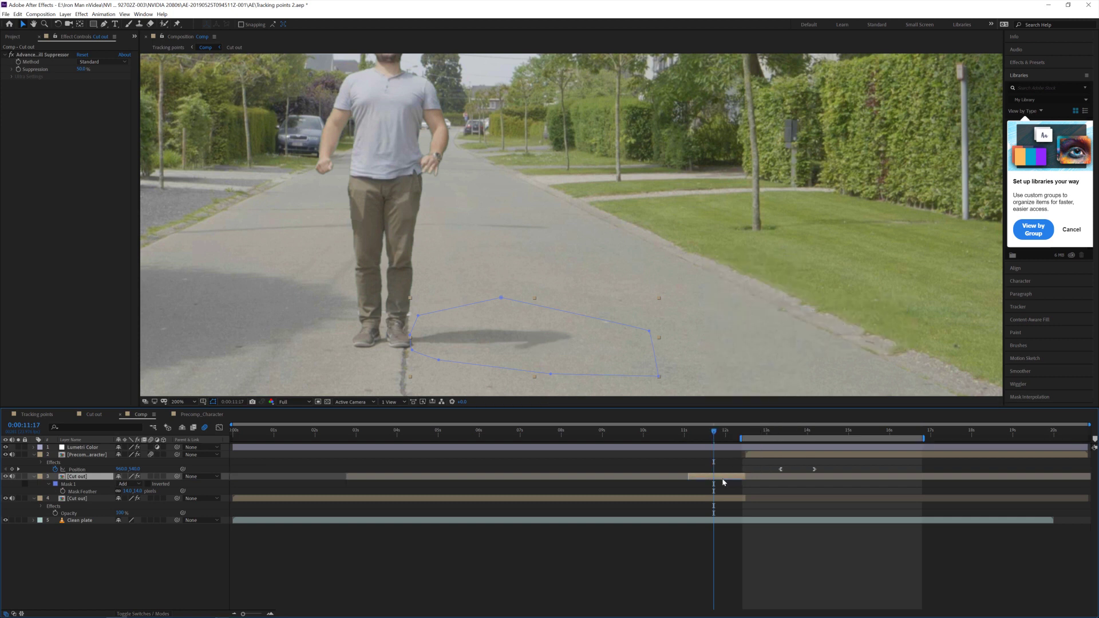
pyautogui.click(741, 433)
pyautogui.press('space')
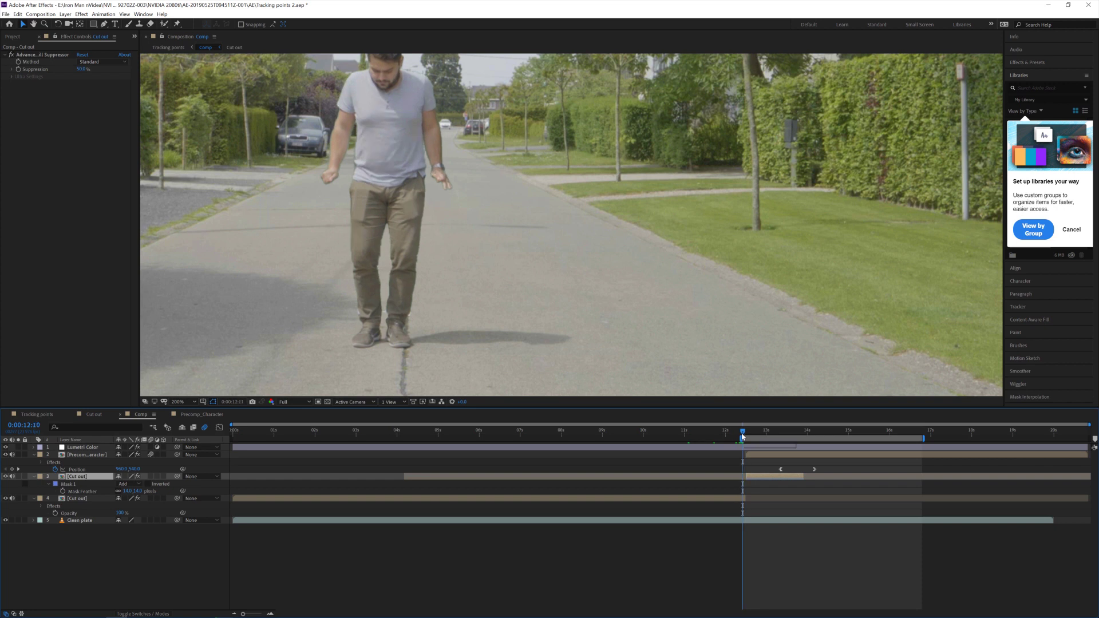
pyautogui.click(731, 591)
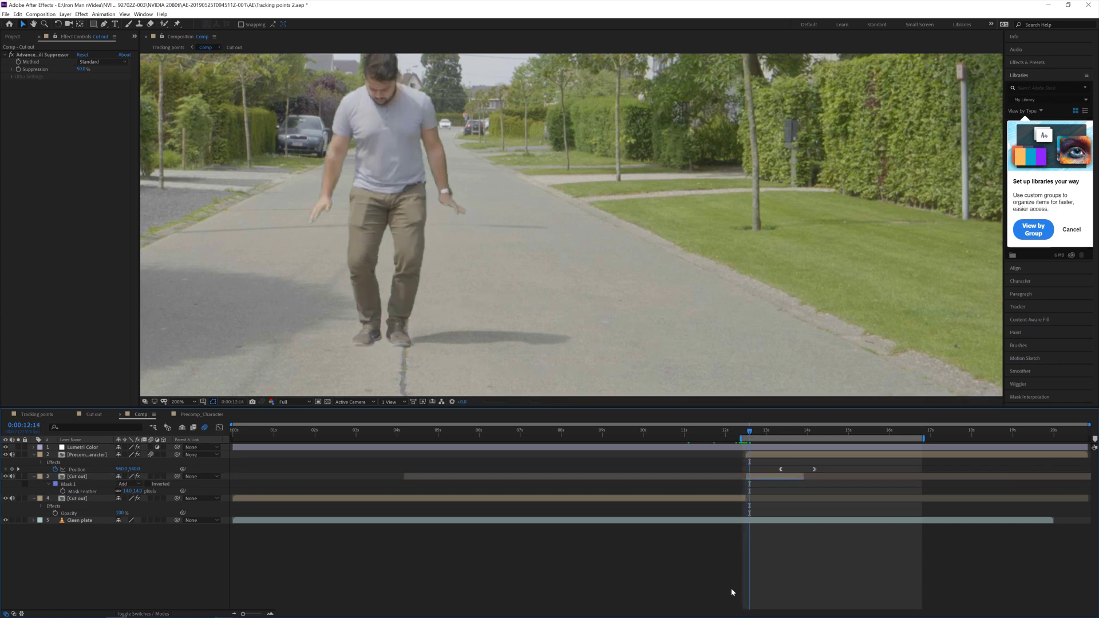
# Step: Keyframe the Cut out layer's Opacity to fade to 0% around 12:15
pyautogui.press('pageup')
pyautogui.press('pageup')
pyautogui.press('pageup')
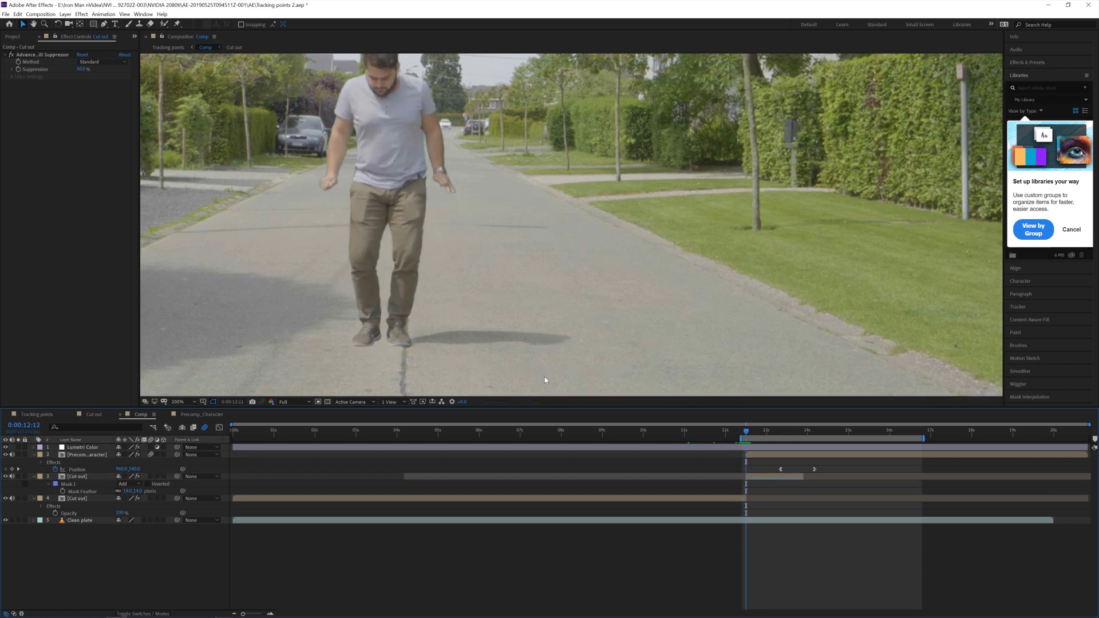
pyautogui.click(745, 496)
pyautogui.hotkey('alt', 'shift', 't')
pyautogui.press('pagedown')
pyautogui.press('pagedown')
pyautogui.press('pagedown')
pyautogui.press('pagedown')
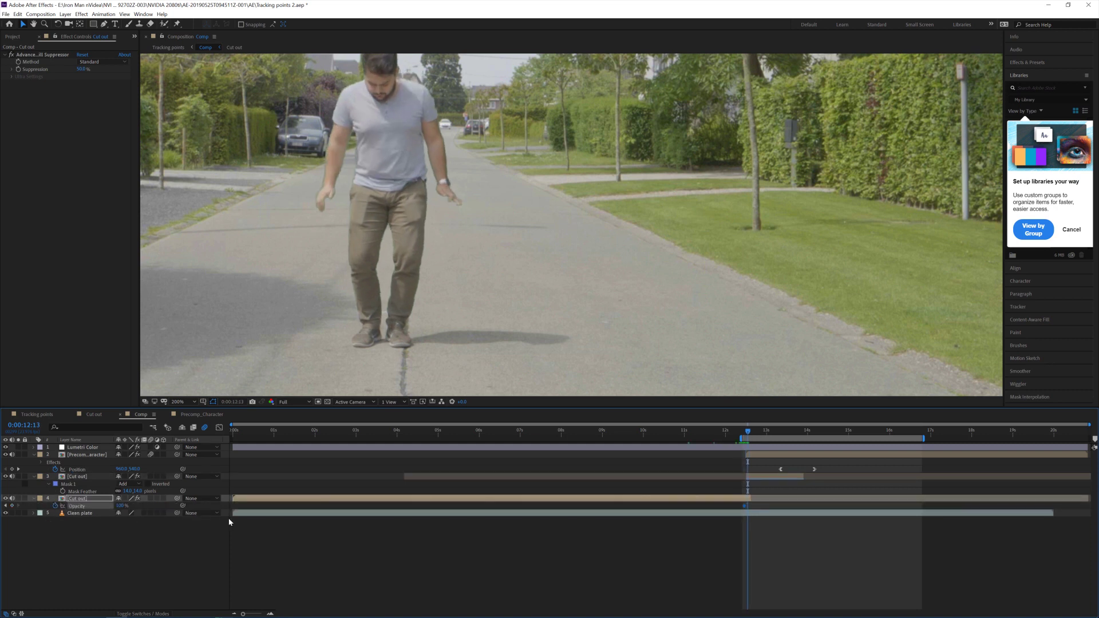
pyautogui.click(77, 469)
pyautogui.click(121, 506)
pyautogui.write('0')
pyautogui.press('Return')
pyautogui.press('space')
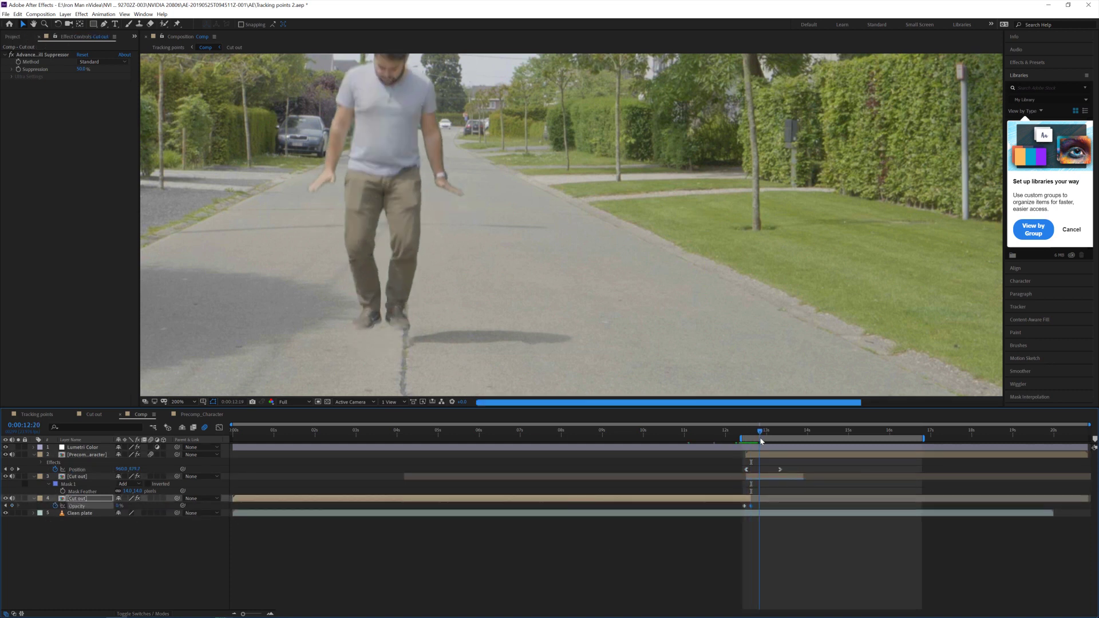
pyautogui.press('u')
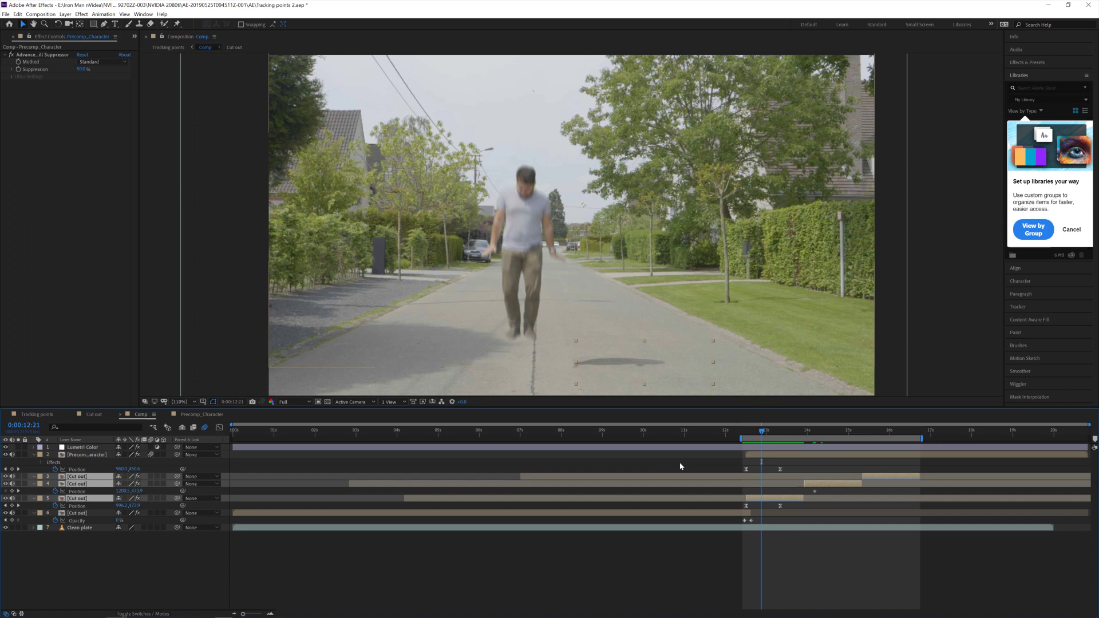
# Step: Pre-compose the shadow layers into a precomp named Shadows
pyautogui.click(65, 14)
pyautogui.click(98, 291)
pyautogui.write('Shadows')
pyautogui.press('Return')
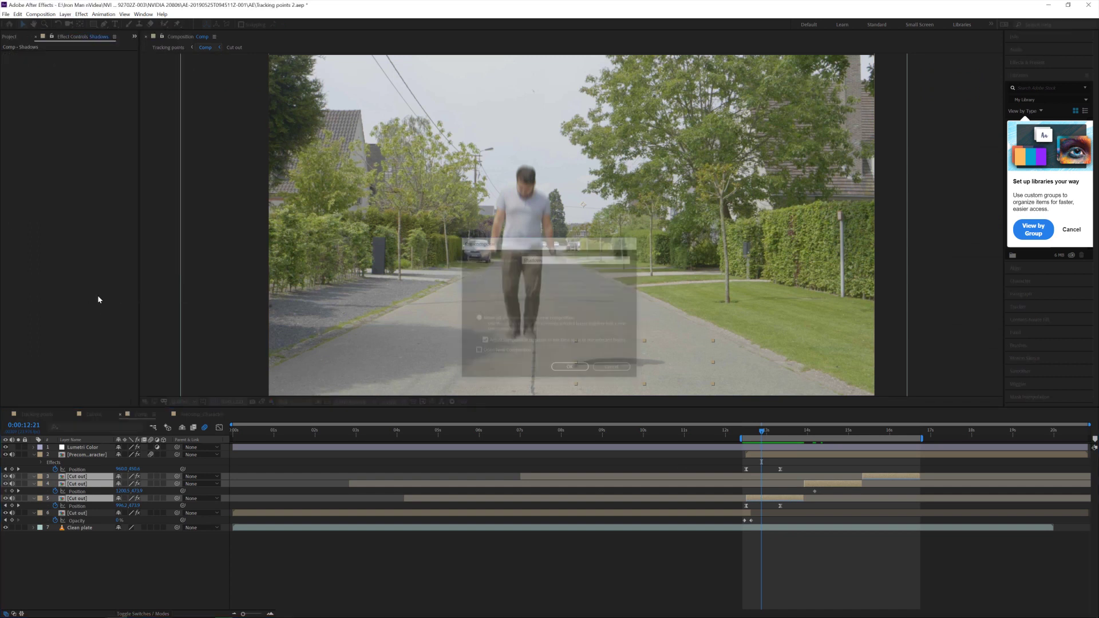
pyautogui.moveTo(760, 432)
pyautogui.mouseDown()
pyautogui.moveTo(787, 432)
pyautogui.moveTo(748, 437)
pyautogui.mouseUp()
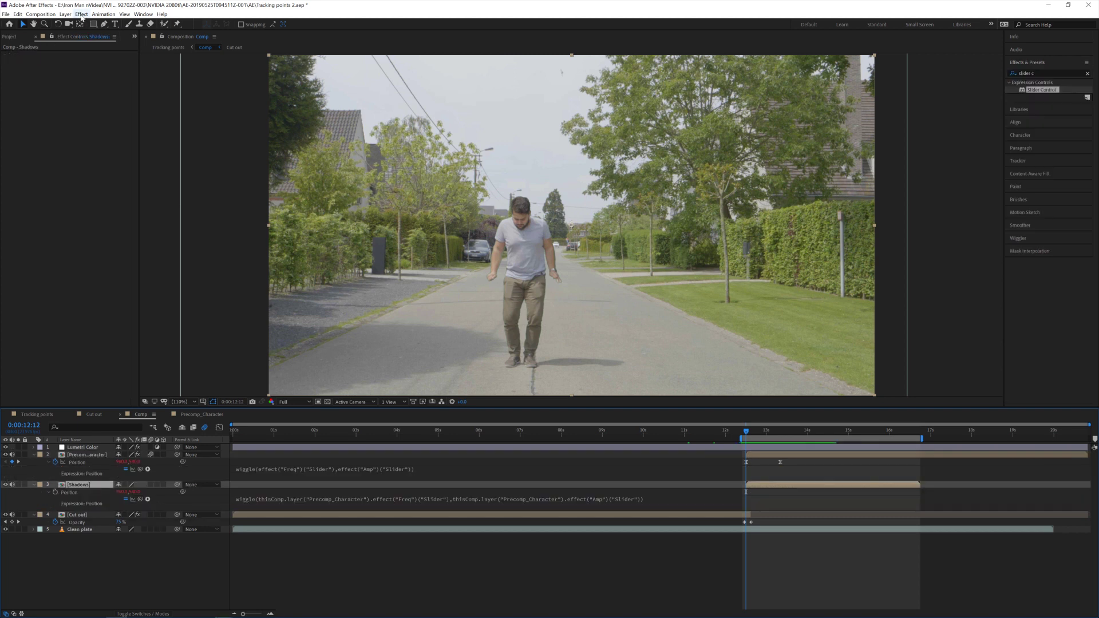
# Step: Add Gaussian Blur to the Shadows layer and raise its Blurriness
pyautogui.click(81, 15)
pyautogui.click(212, 167)
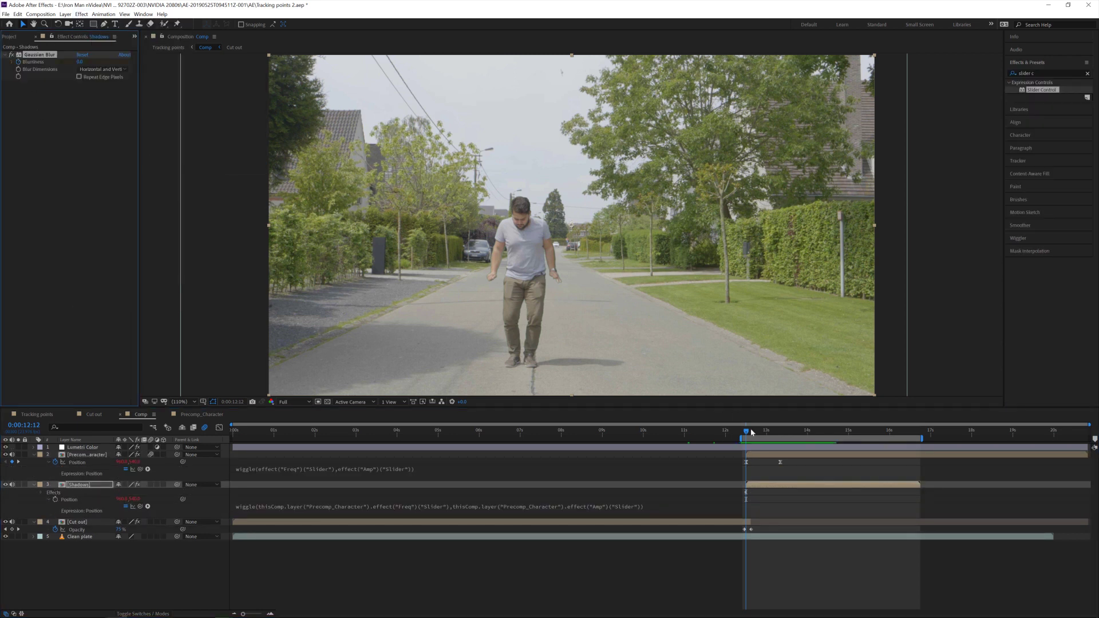
pyautogui.moveTo(751, 432); pyautogui.dragTo(838, 432)
pyautogui.press('t')
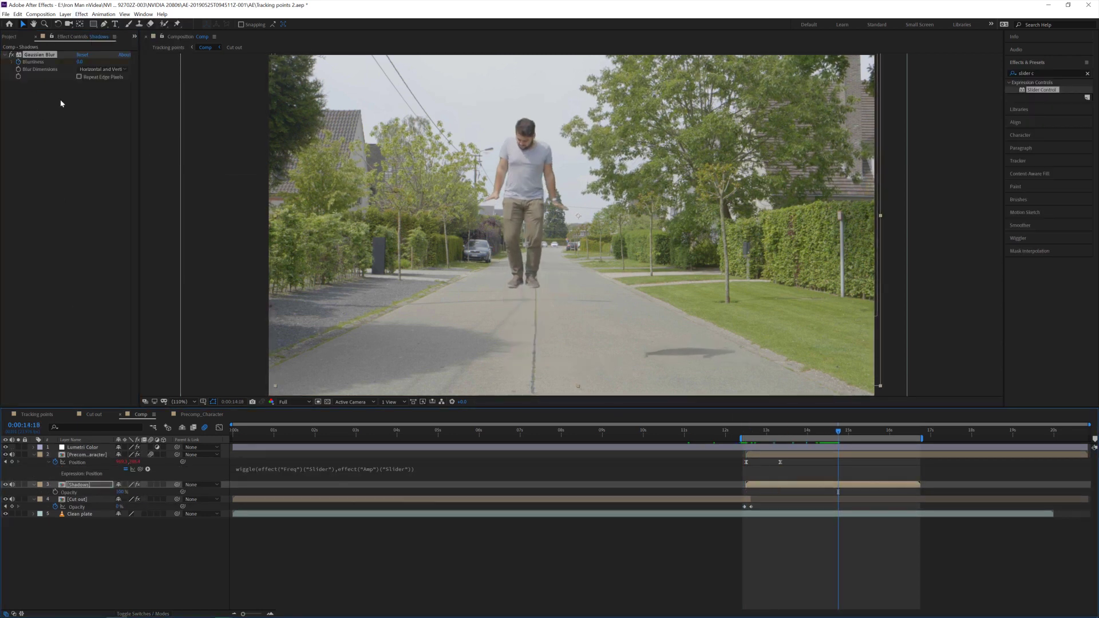
pyautogui.moveTo(79, 62); pyautogui.dragTo(96, 65)
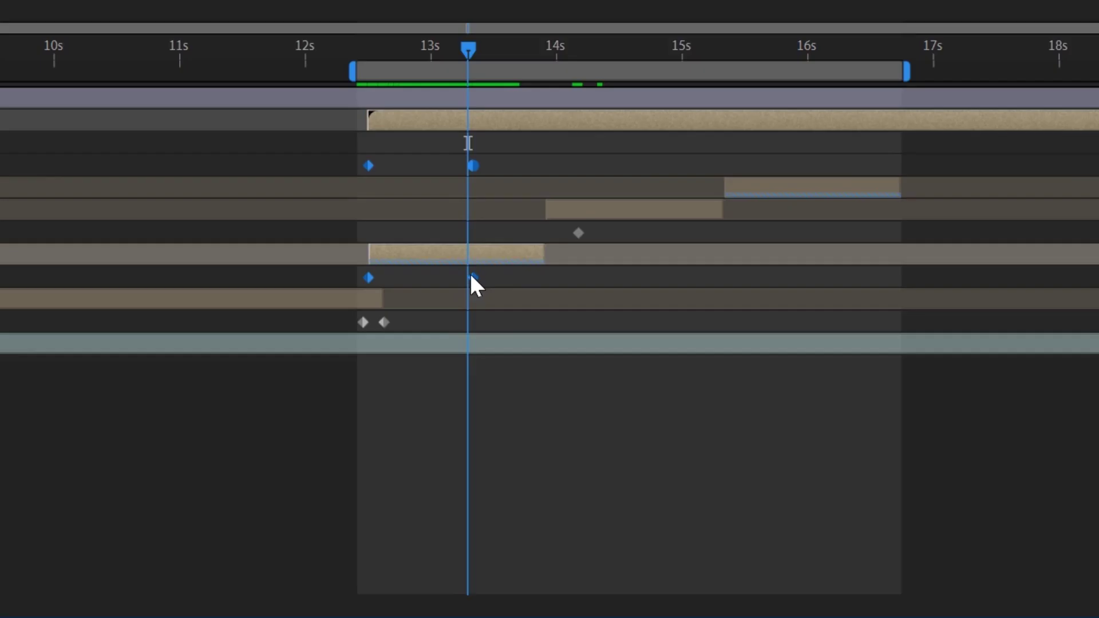
# Step: Apply Easy Ease to the lift keyframes and view their speed graph
pyautogui.rightClick(779, 505)
pyautogui.moveTo(562, 569)
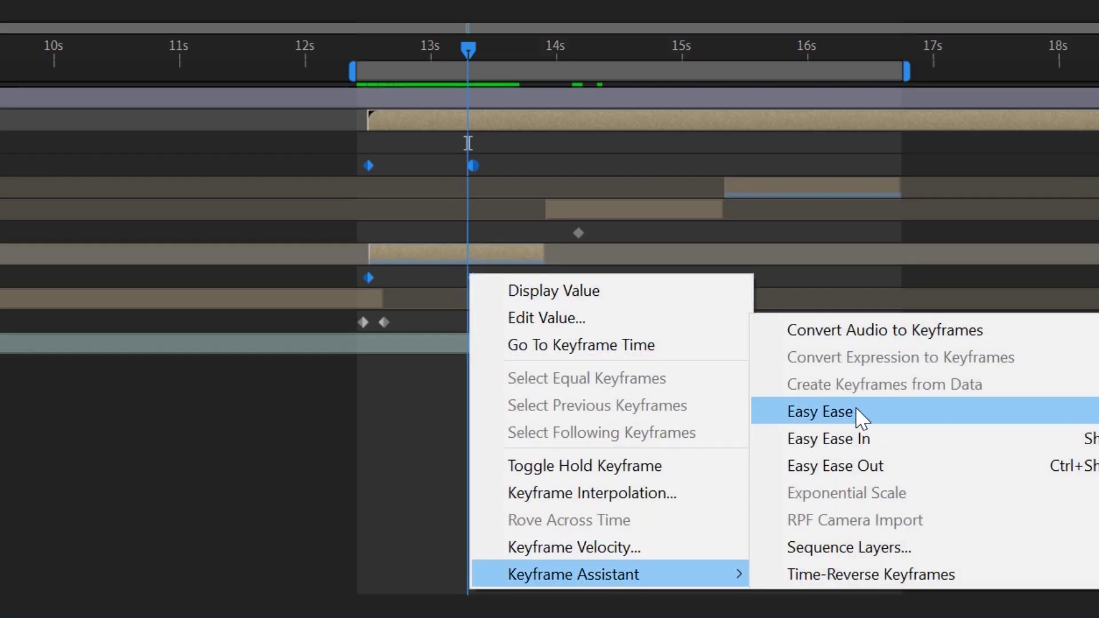
pyautogui.click(855, 411)
pyautogui.hotkey('shift', 'F3')
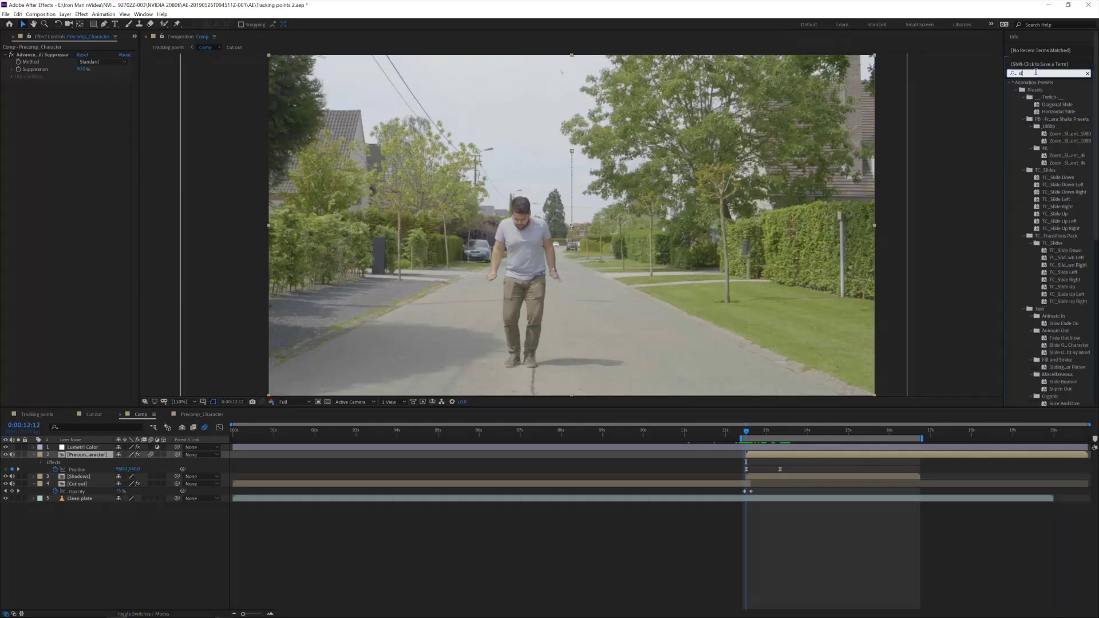
# Step: Add two Slider Controls to the character layer, named Freq and Amp
pyautogui.doubleClick(1040, 89)
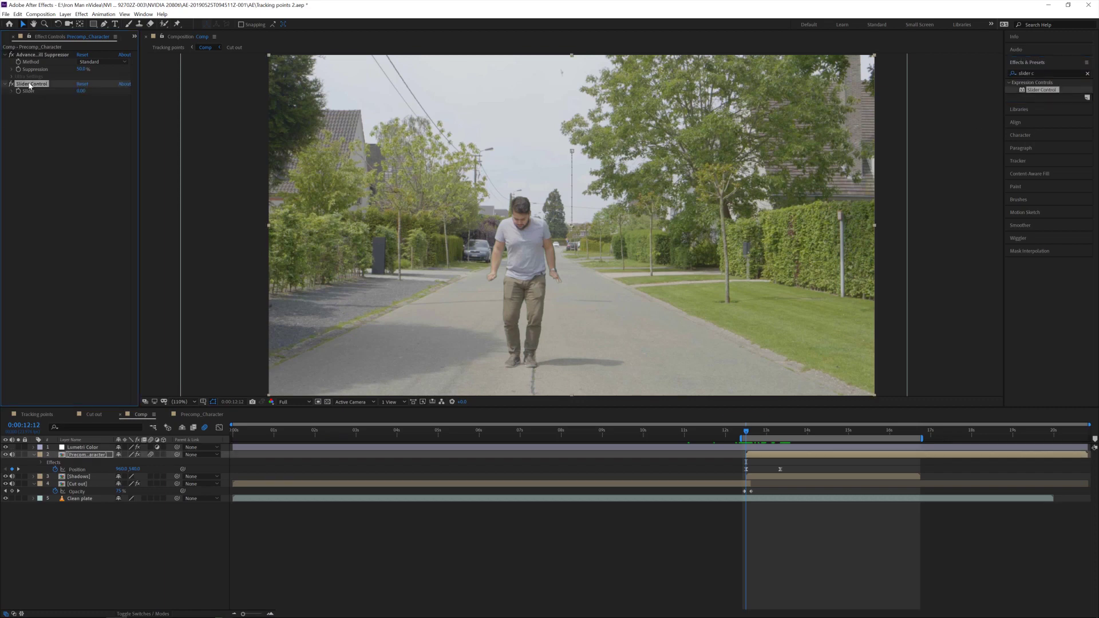
pyautogui.write('Freq')
pyautogui.press('Return')
pyautogui.hotkey('ctrl', 'd')
pyautogui.press('Return')
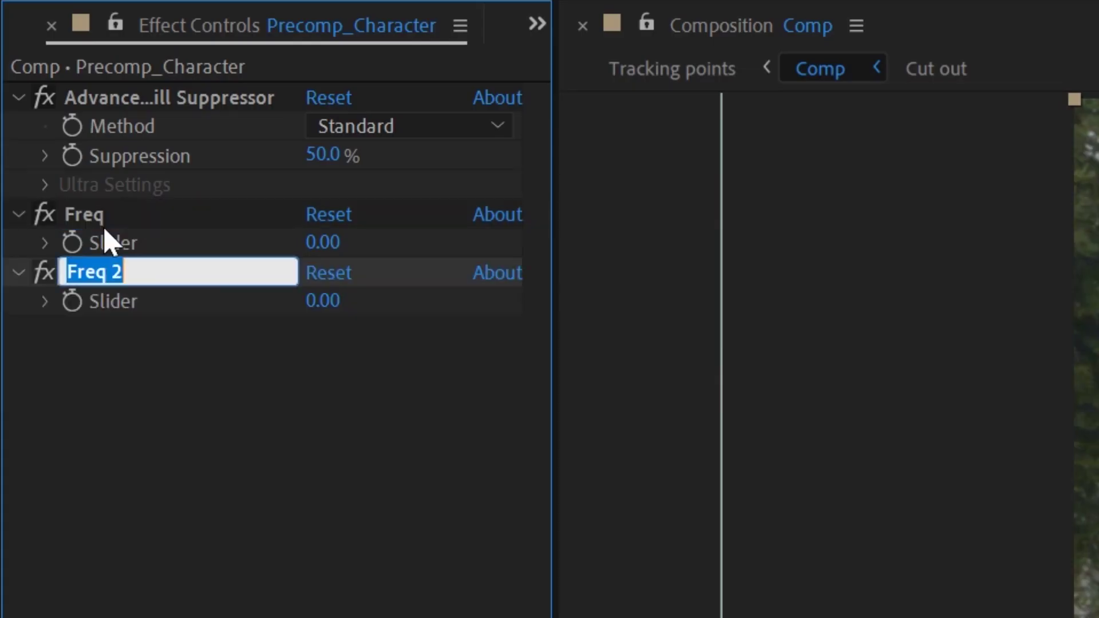
pyautogui.write('Amp')
pyautogui.press('Return')
# Step: Give the character's Position a wiggle() expression driven by the Freq and Amp sliders
pyautogui.click(102, 220)
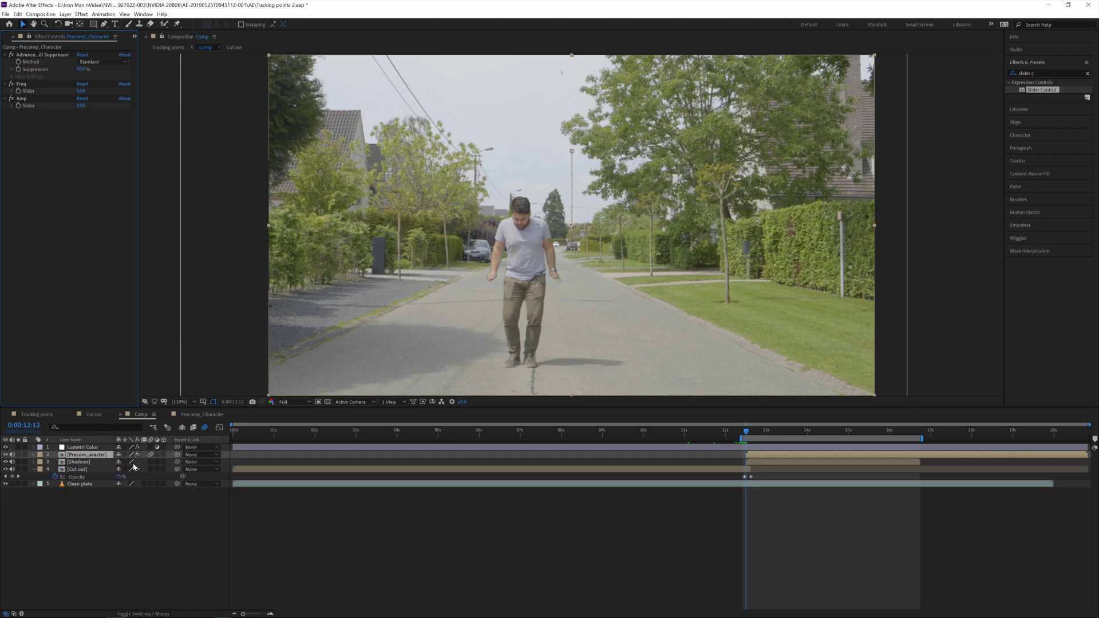
pyautogui.press('p')
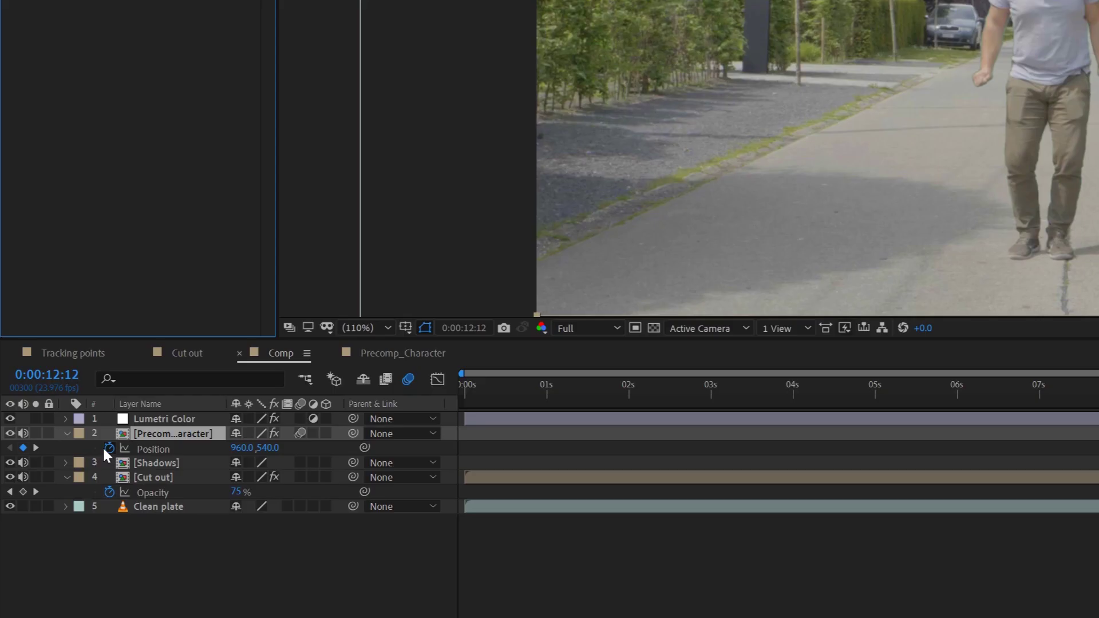
pyautogui.keyDown('alt'); pyautogui.click(109, 447); pyautogui.keyUp('alt')
pyautogui.write('wigg')
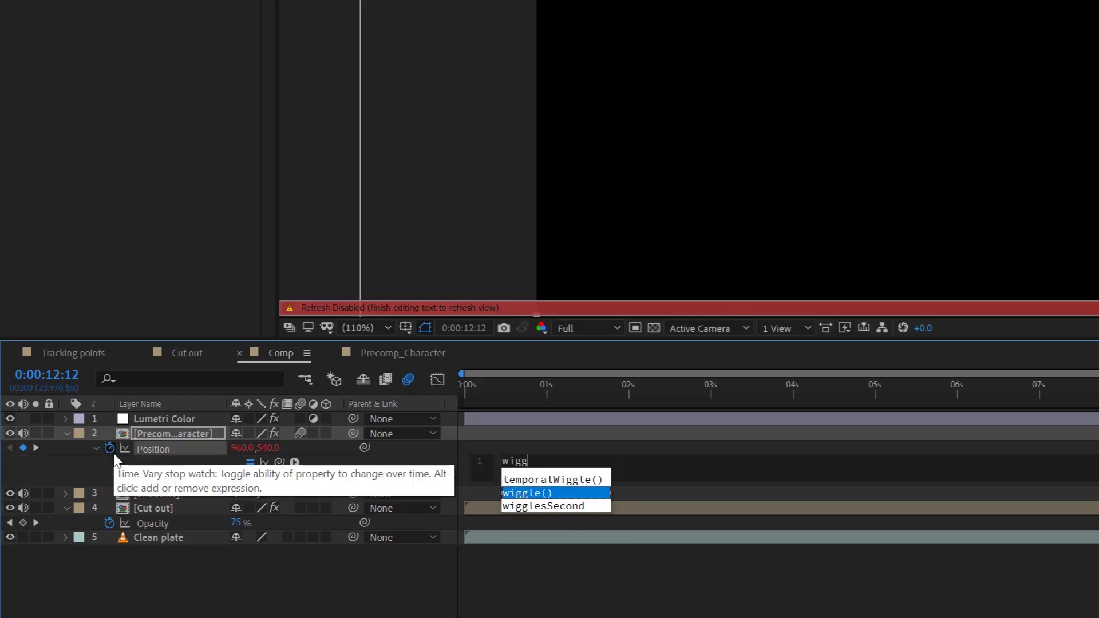
pyautogui.press('Return')
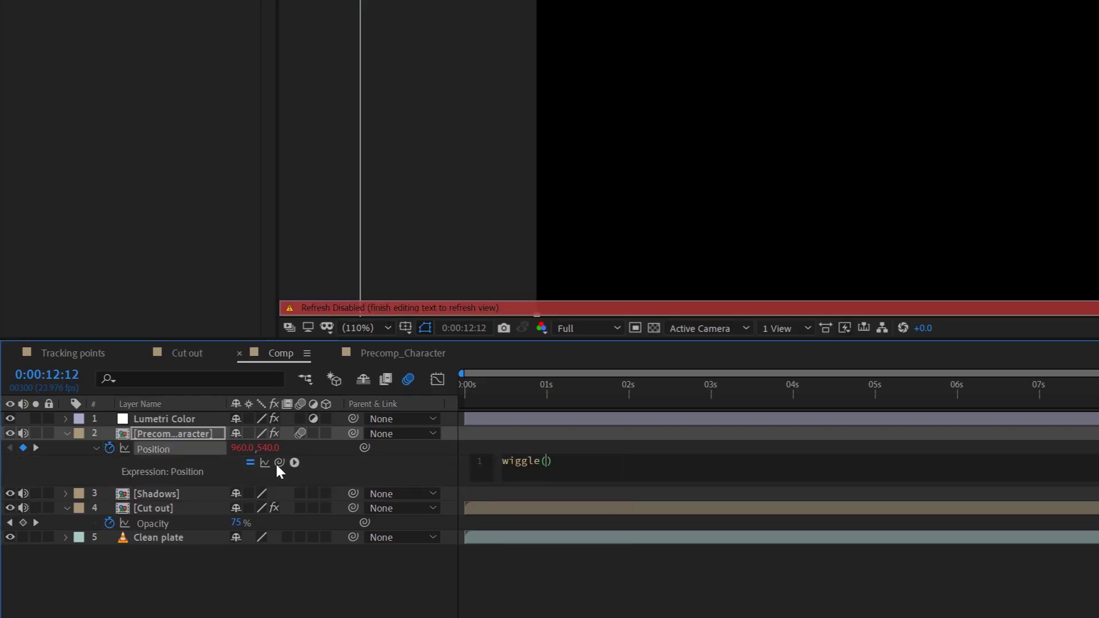
pyautogui.moveTo(279, 461); pyautogui.dragTo(70, 0)
pyautogui.moveTo(35, 95); pyautogui.dragTo(34, 93)
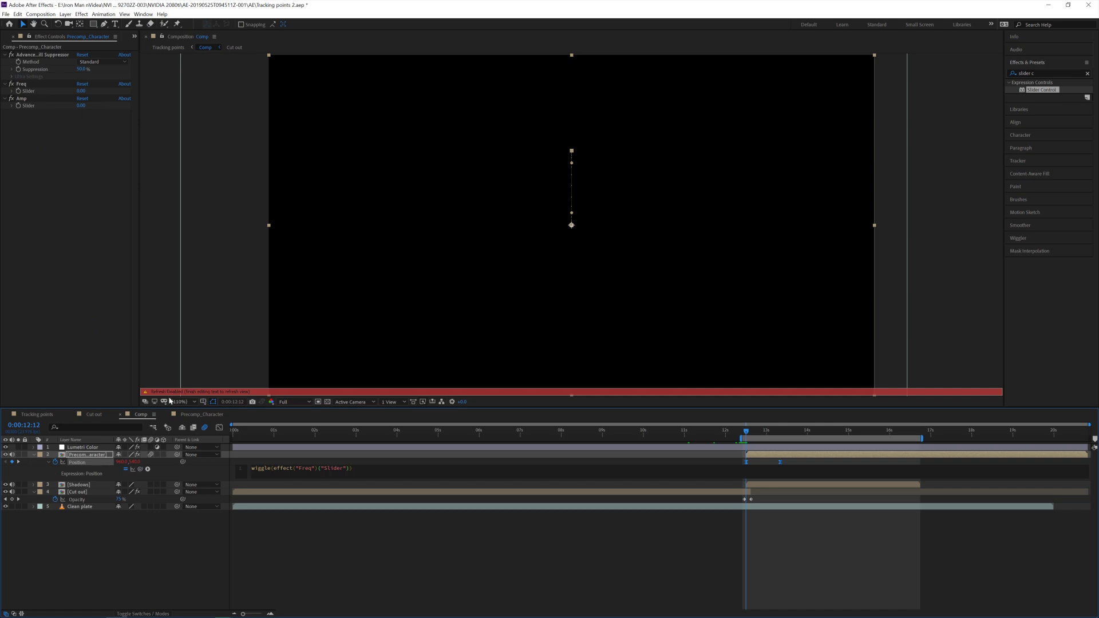
pyautogui.write(',')
pyautogui.moveTo(140, 469); pyautogui.dragTo(36, 105)
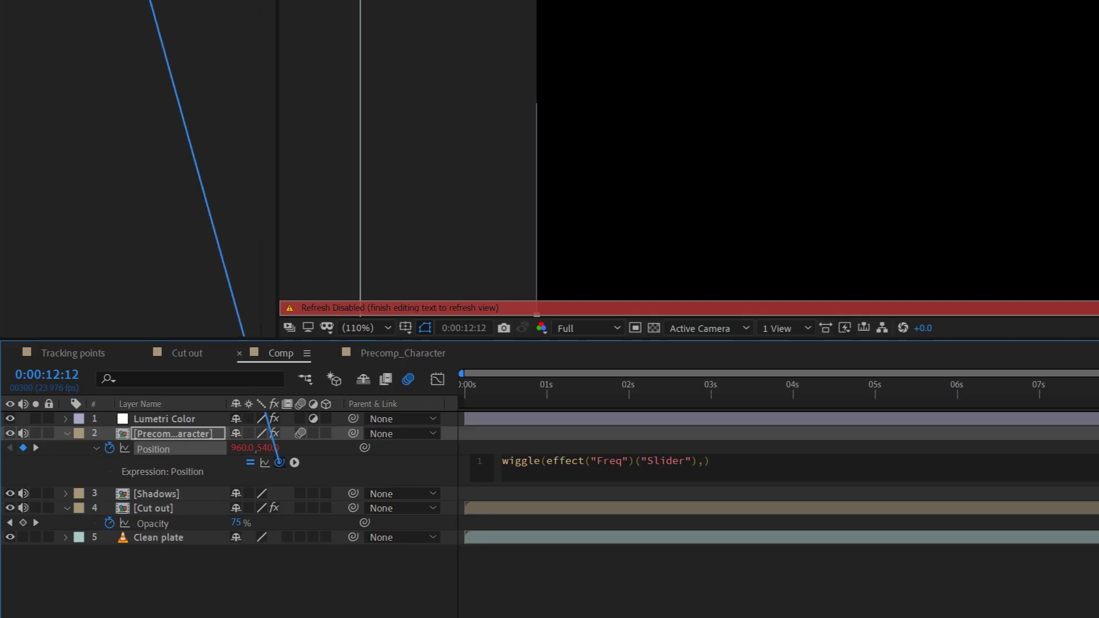
pyautogui.moveTo(71, 0); pyautogui.dragTo(71, 0)
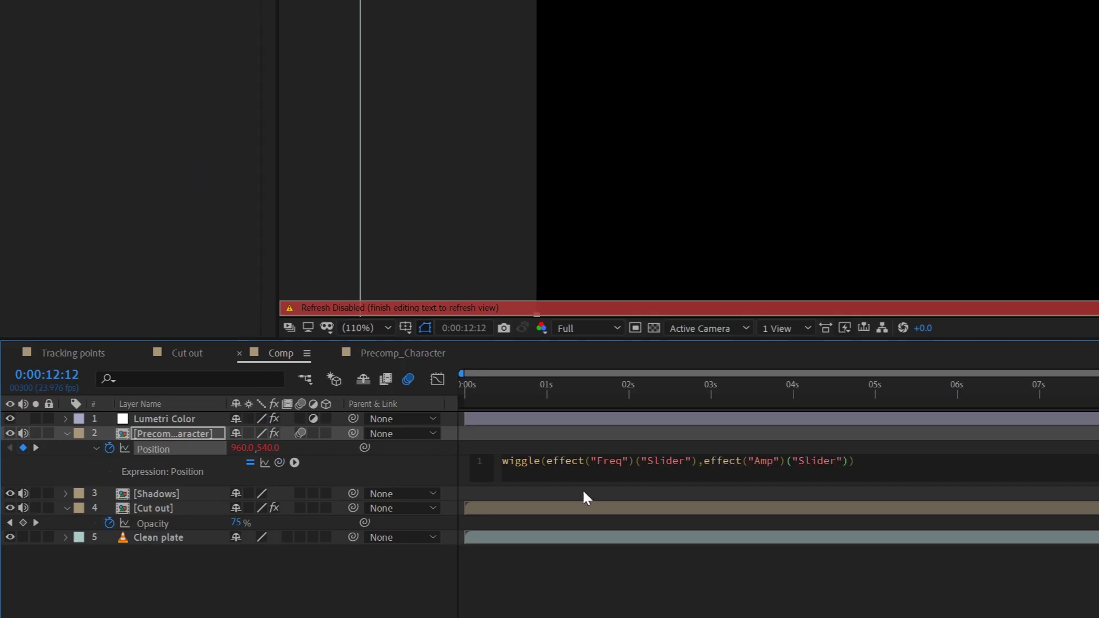
pyautogui.click(621, 566)
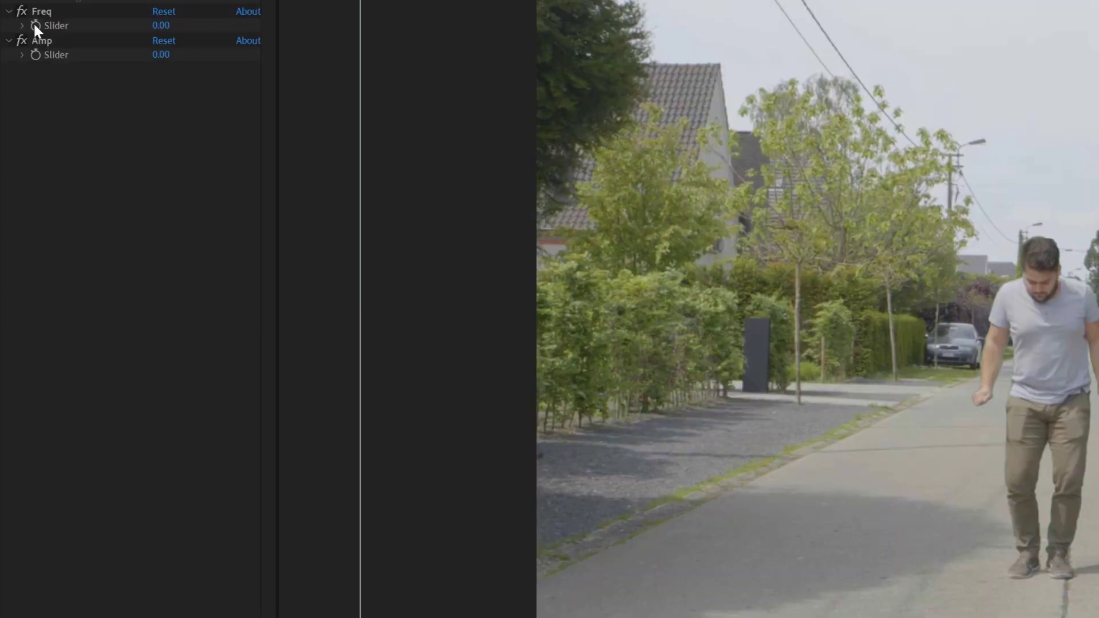
# Step: Set the Freq slider to 0.50 and the Amp slider to 90
pyautogui.click(78, 53)
pyautogui.moveTo(161, 26); pyautogui.dragTo(183, 88)
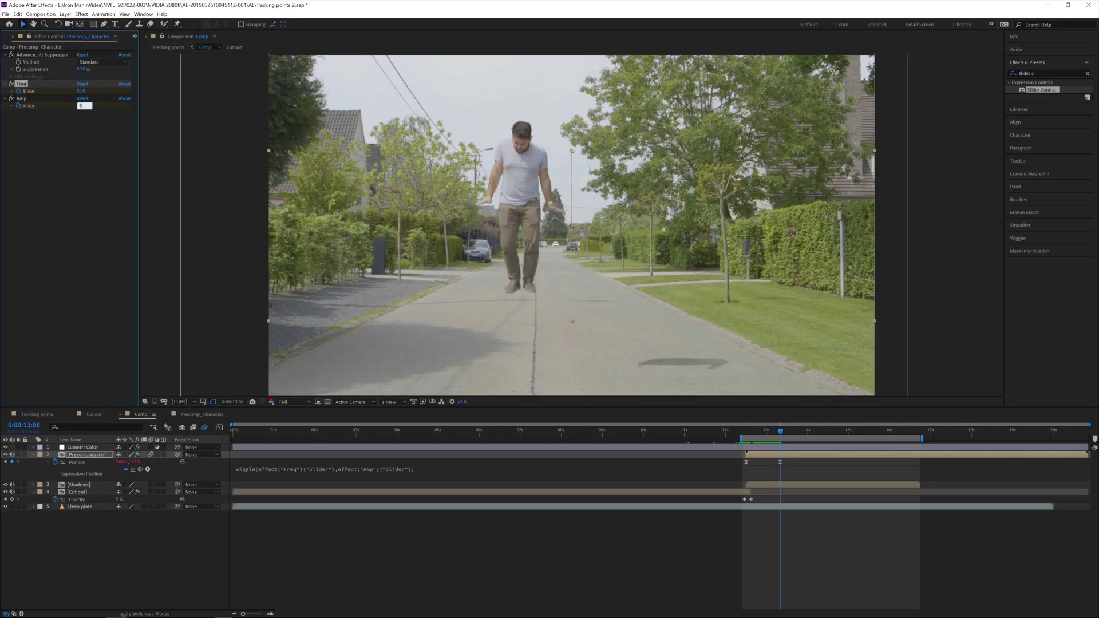
pyautogui.write('0')
pyautogui.press('Return')
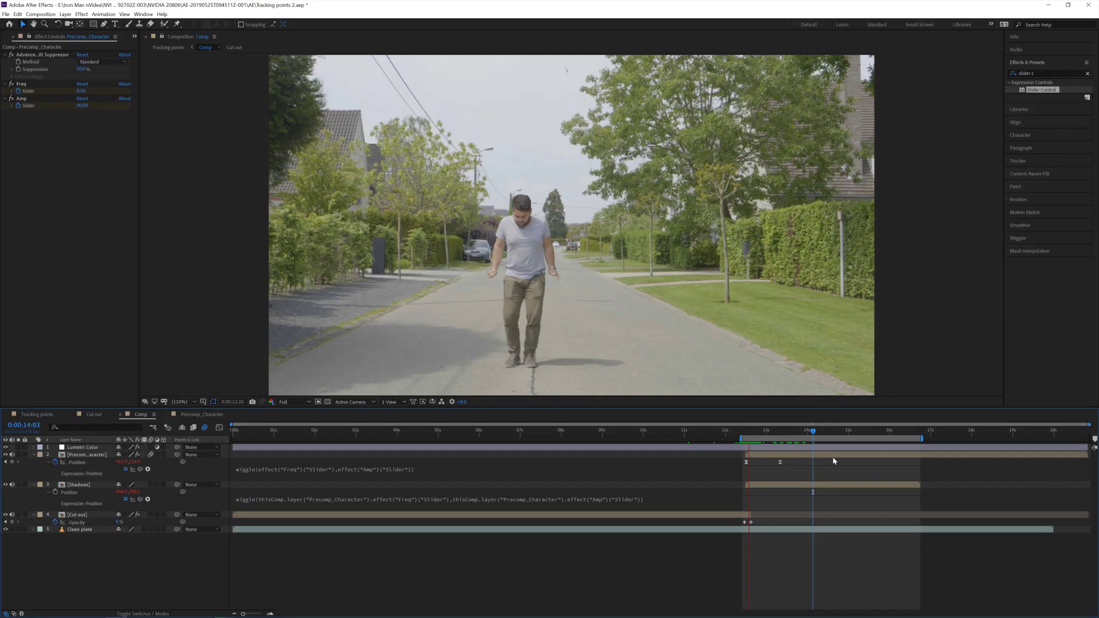
# Step: Add a point light named Light 1 and duplicate it into further lights
pyautogui.rightClick(484, 532)
pyautogui.moveTo(485, 533)
pyautogui.click(607, 474)
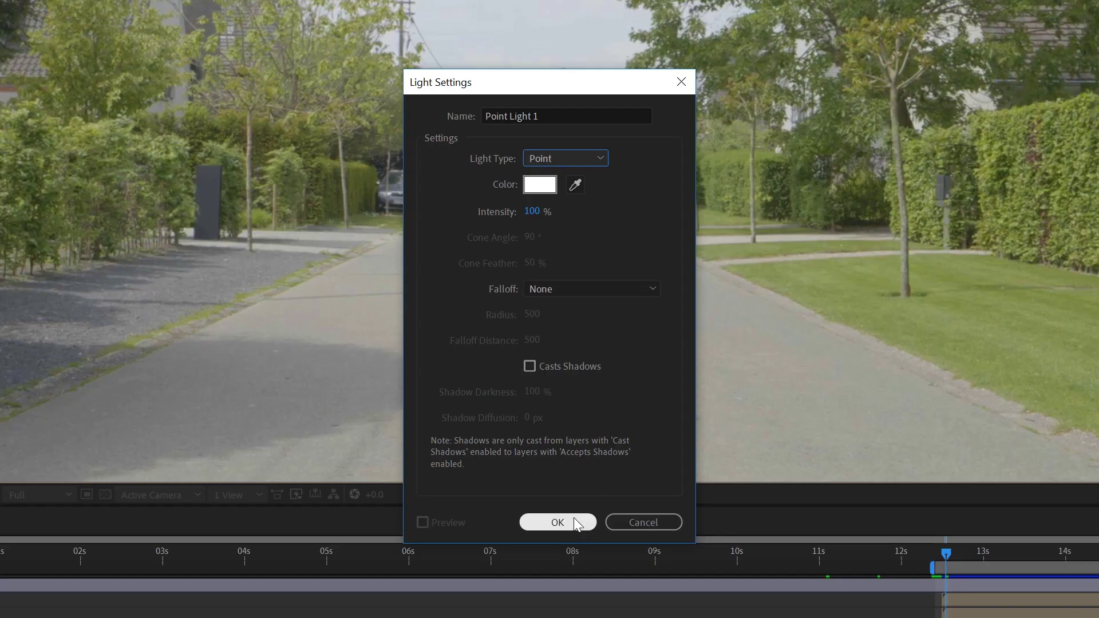
pyautogui.click(553, 415)
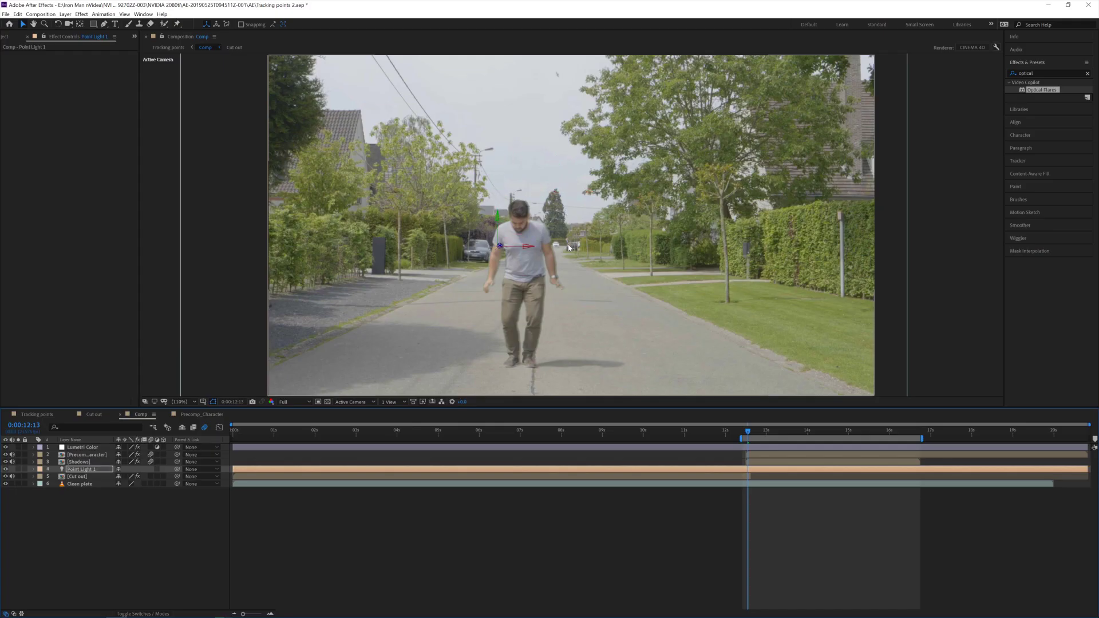
pyautogui.press('p')
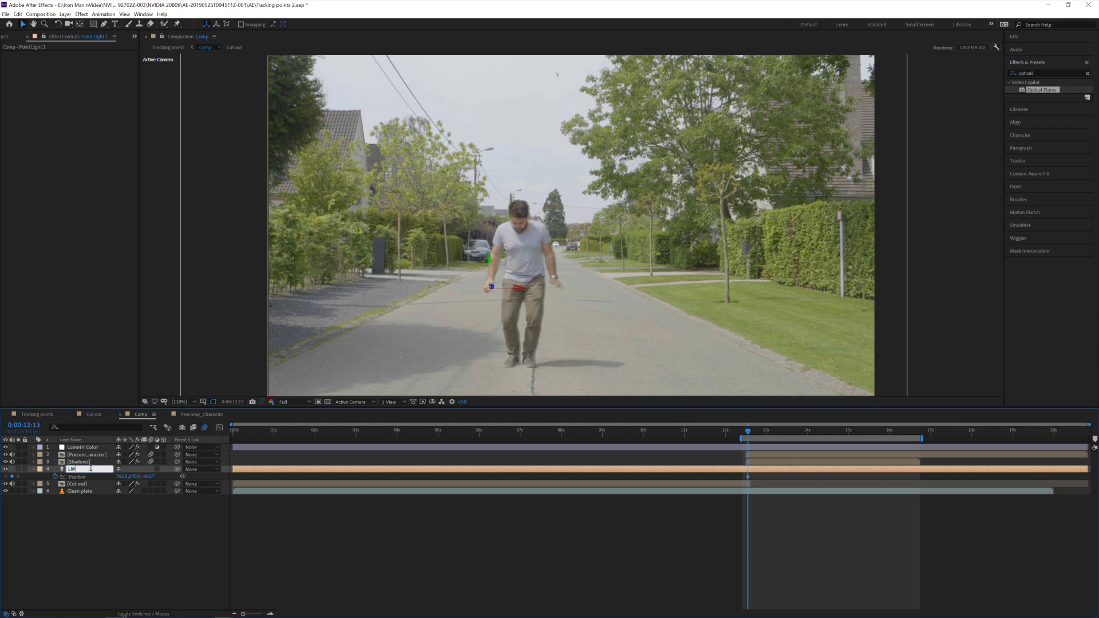
pyautogui.write('ght 1')
pyautogui.press('Return')
pyautogui.hotkey('ctrl', 'd')
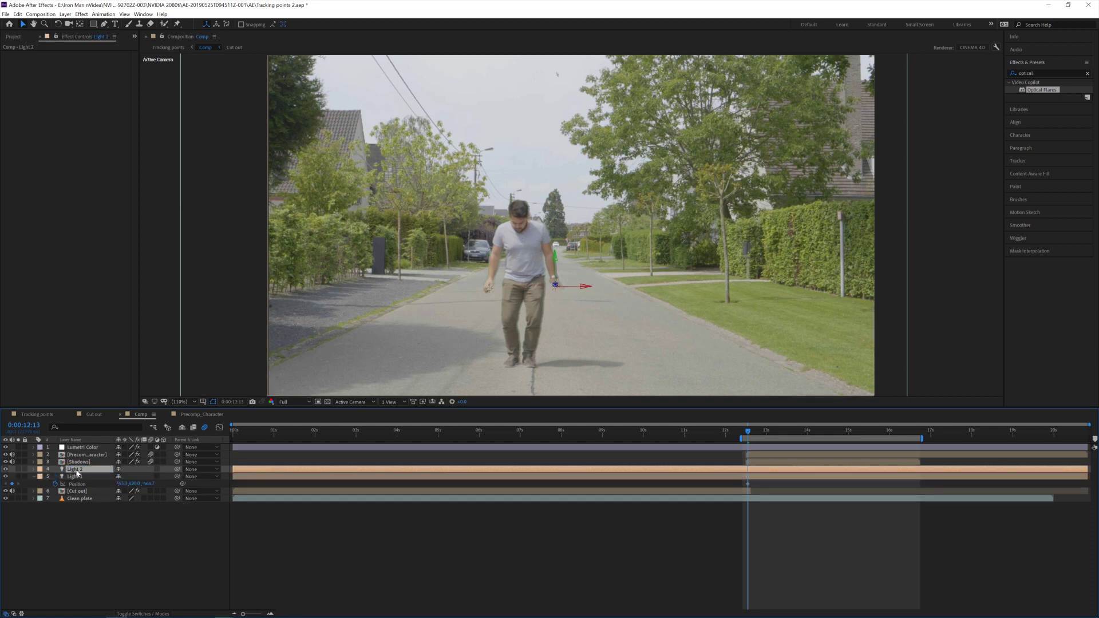
pyautogui.hotkey('ctrl', 'd')
pyautogui.hotkey('ctrl', 'd')
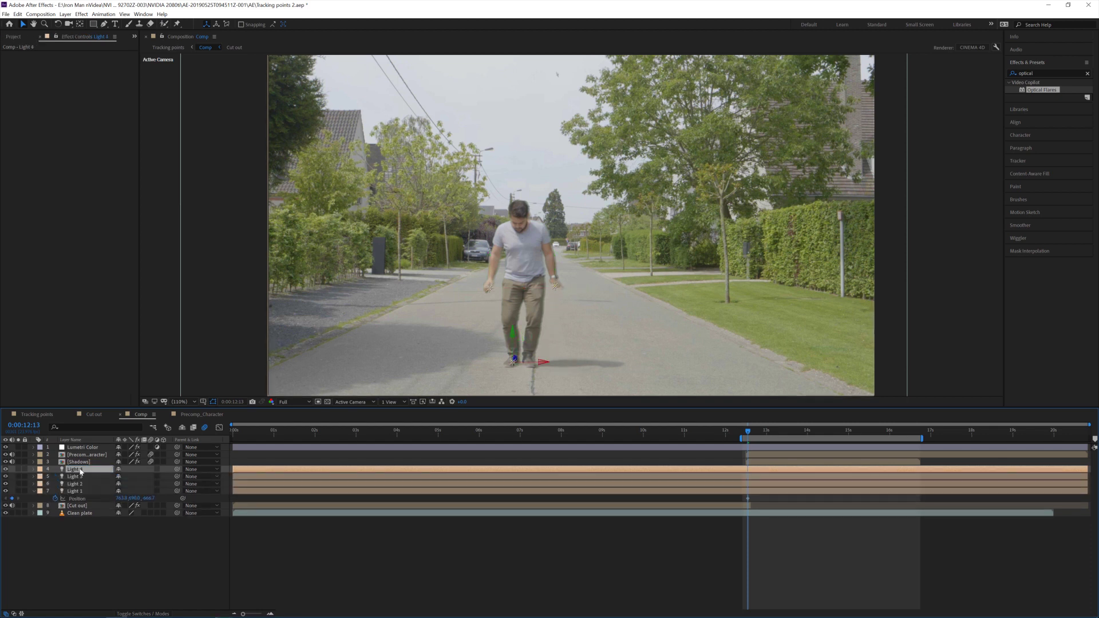
# Step: Parent all four lights to the Precomp_Character layer
pyautogui.keyDown('shift'); pyautogui.click(75, 491); pyautogui.keyUp('shift')
pyautogui.moveTo(176, 491)
pyautogui.mouseDown()
pyautogui.moveTo(87, 503)
pyautogui.moveTo(173, 501)
pyautogui.mouseUp()
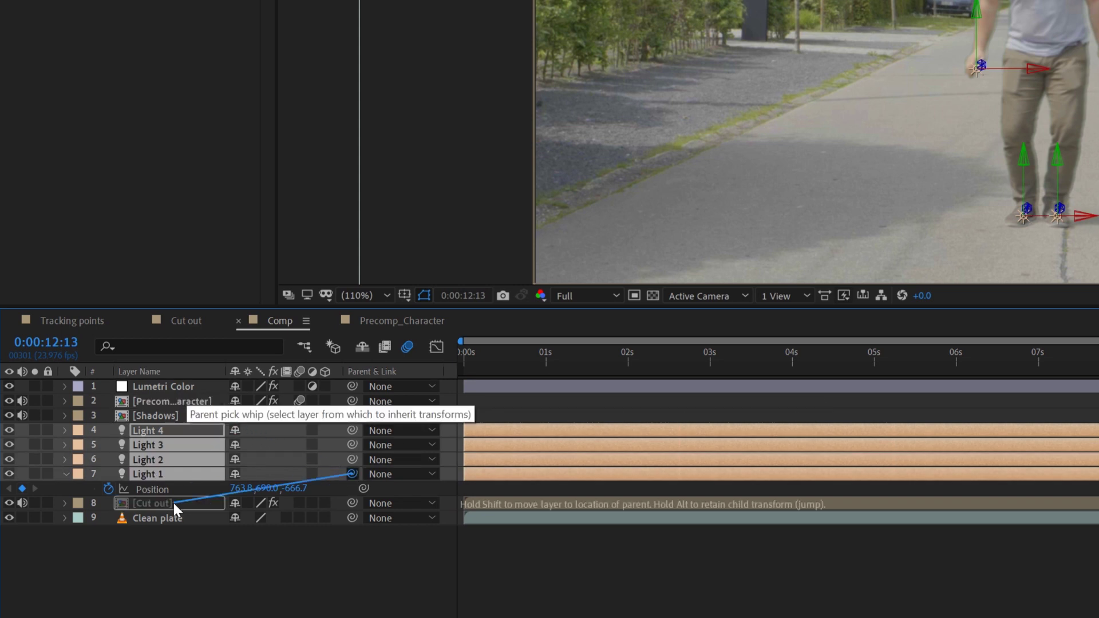
pyautogui.moveTo(1098, 362); pyautogui.dragTo(1098, 363)
pyautogui.moveTo(968, 562); pyautogui.dragTo(946, 578)
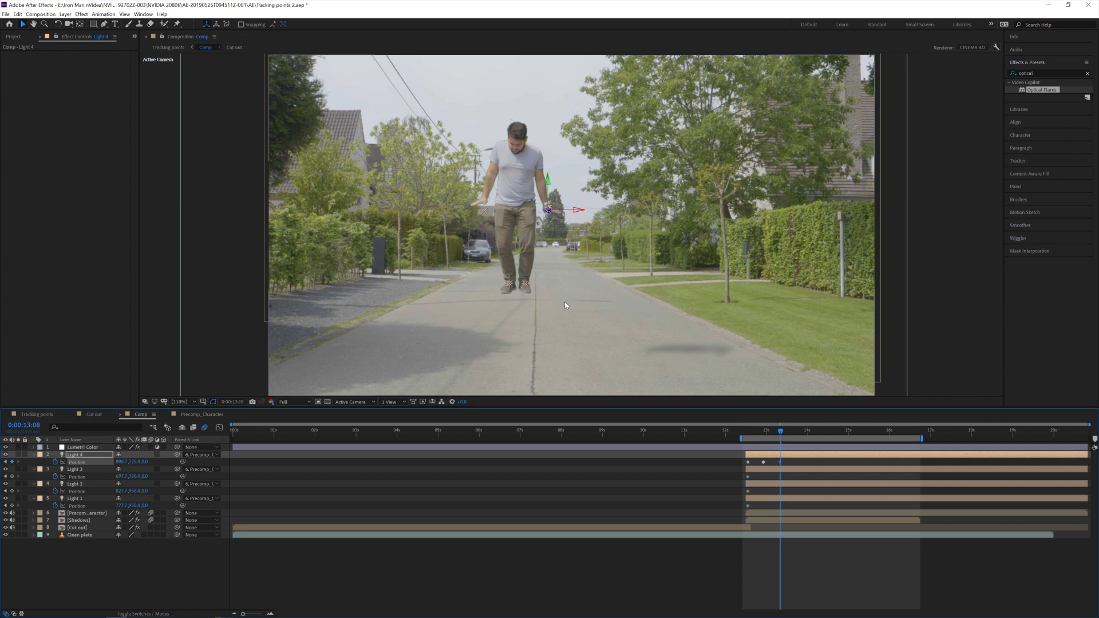
# Step: Keyframe Light 4's Position every few frames so it follows the hand
pyautogui.hotkey('shift', 'pagedown')
pyautogui.hotkey('shift', 'Up')
pyautogui.hotkey('shift', 'Up')
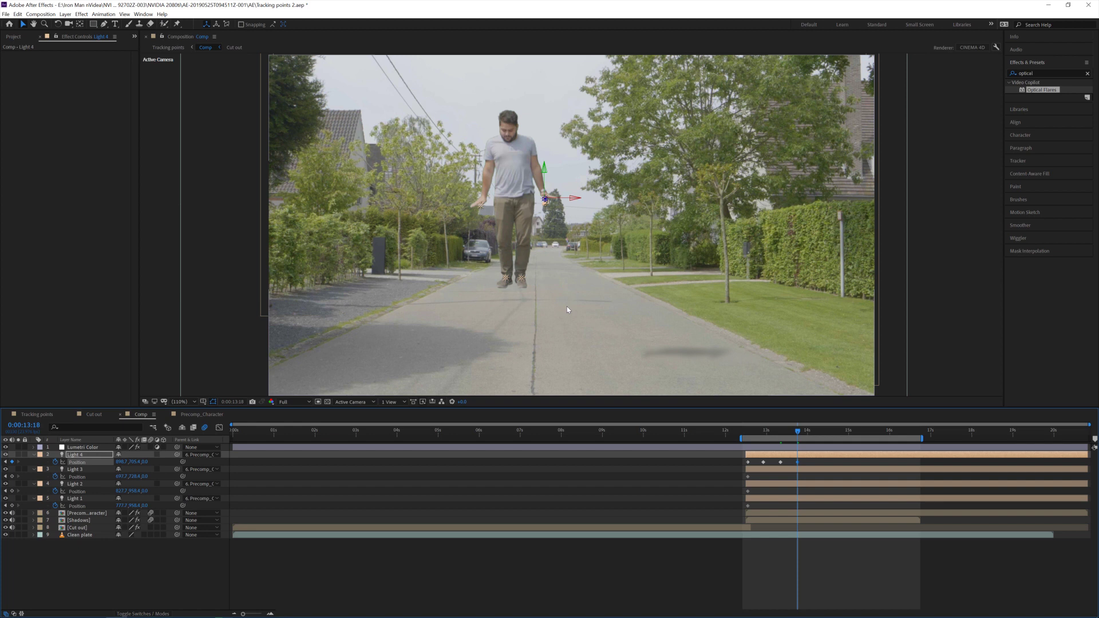
pyautogui.hotkey('shift', 'pagedown')
pyautogui.hotkey('shift', 'Up')
pyautogui.hotkey('shift', 'Right')
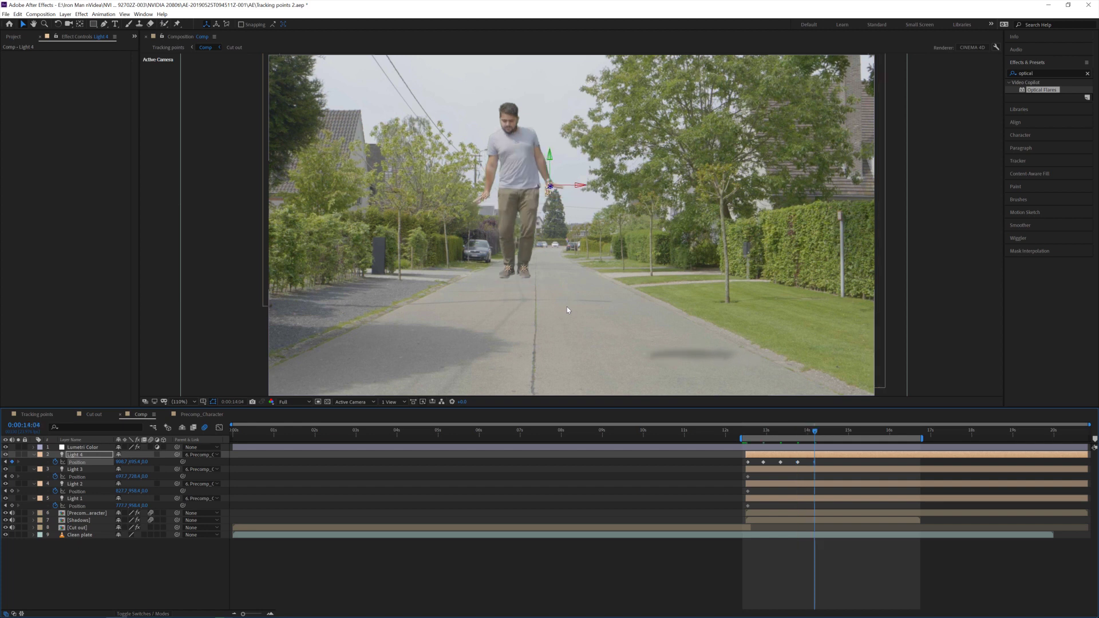
pyautogui.hotkey('shift', 'pagedown')
pyautogui.hotkey('shift', 'Down')
pyautogui.hotkey('shift', 'Down')
pyautogui.hotkey('shift', 'Down')
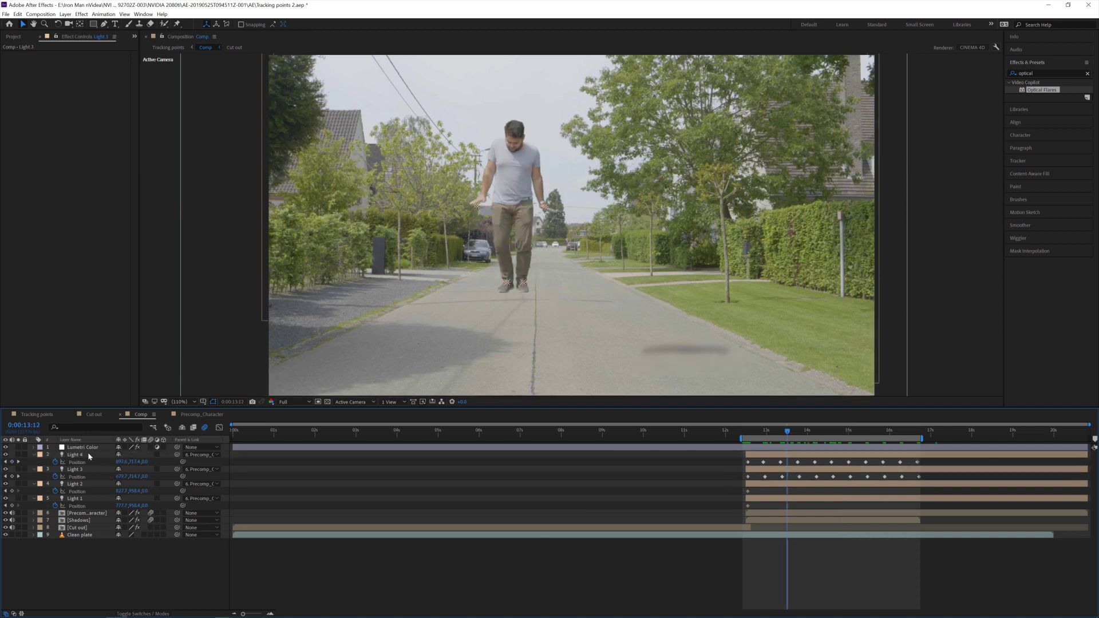
# Step: Create a solid named Flares and tint its optical flares cream
pyautogui.rightClick(67, 478)
pyautogui.click(206, 506)
pyautogui.write('Flares')
pyautogui.press('Return')
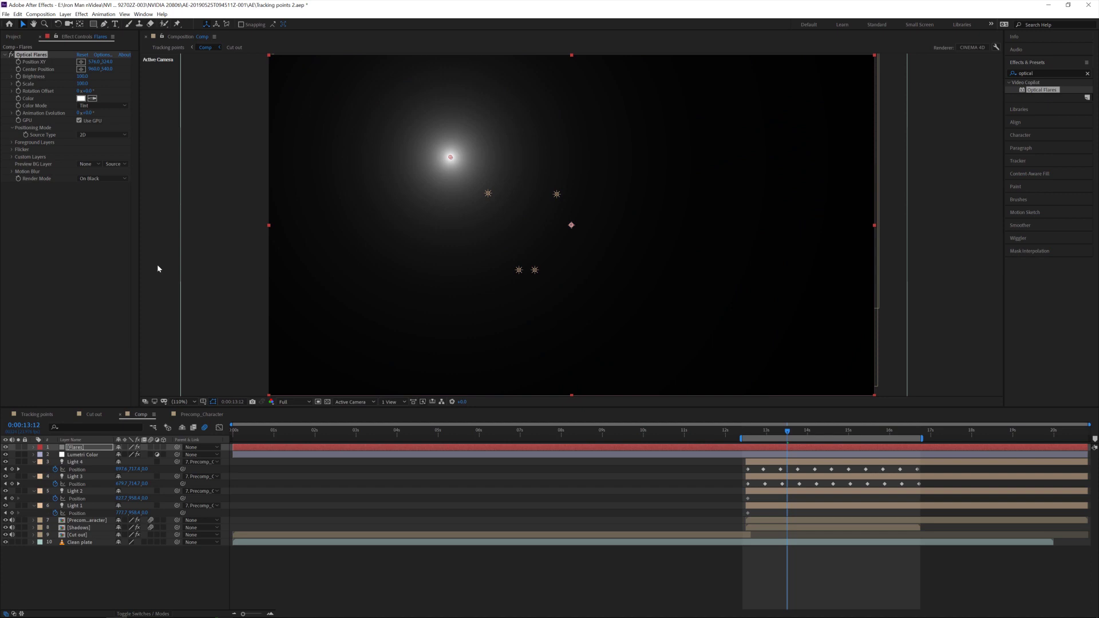
pyautogui.click(81, 98)
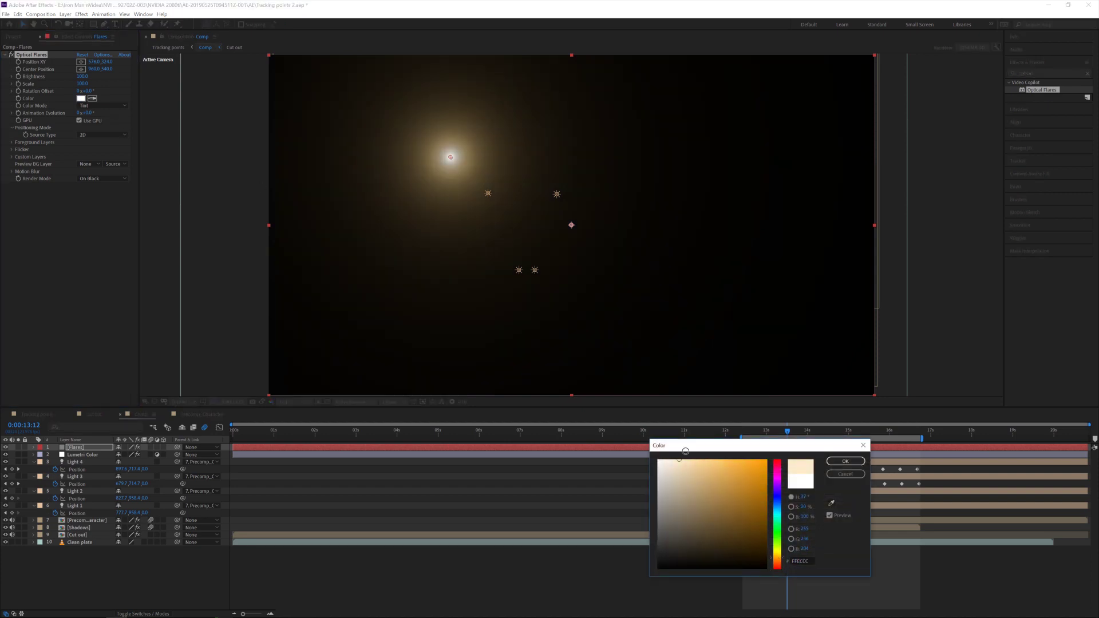
pyautogui.click(845, 462)
# Step: Set Flares to Screen blending with Track Lights as source, then preview around 12:13
pyautogui.click(144, 614)
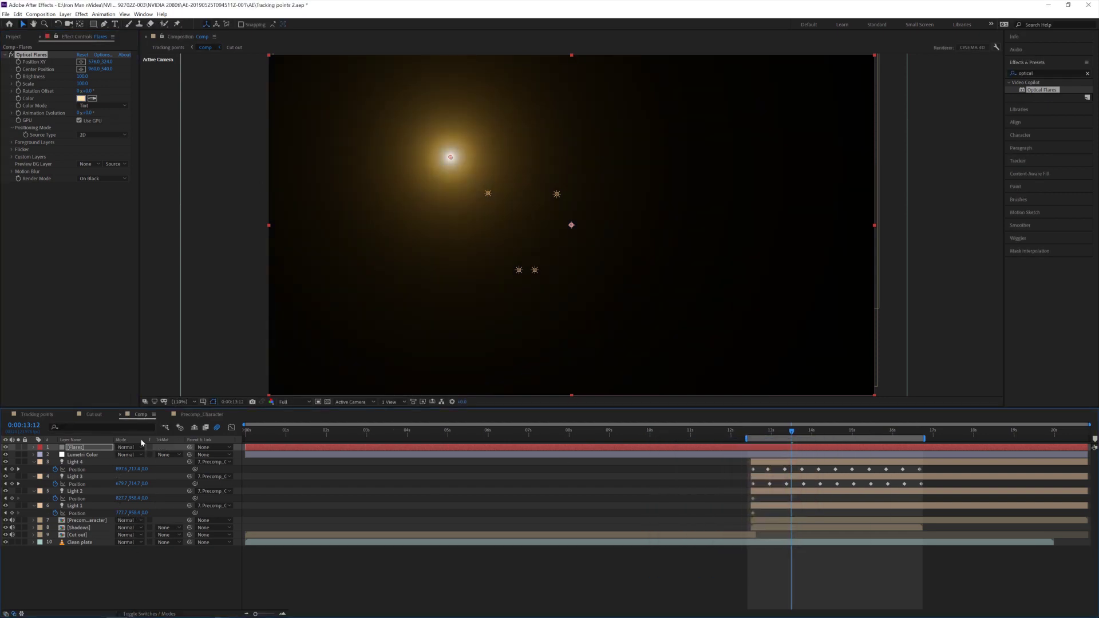
pyautogui.click(127, 447)
pyautogui.click(167, 199)
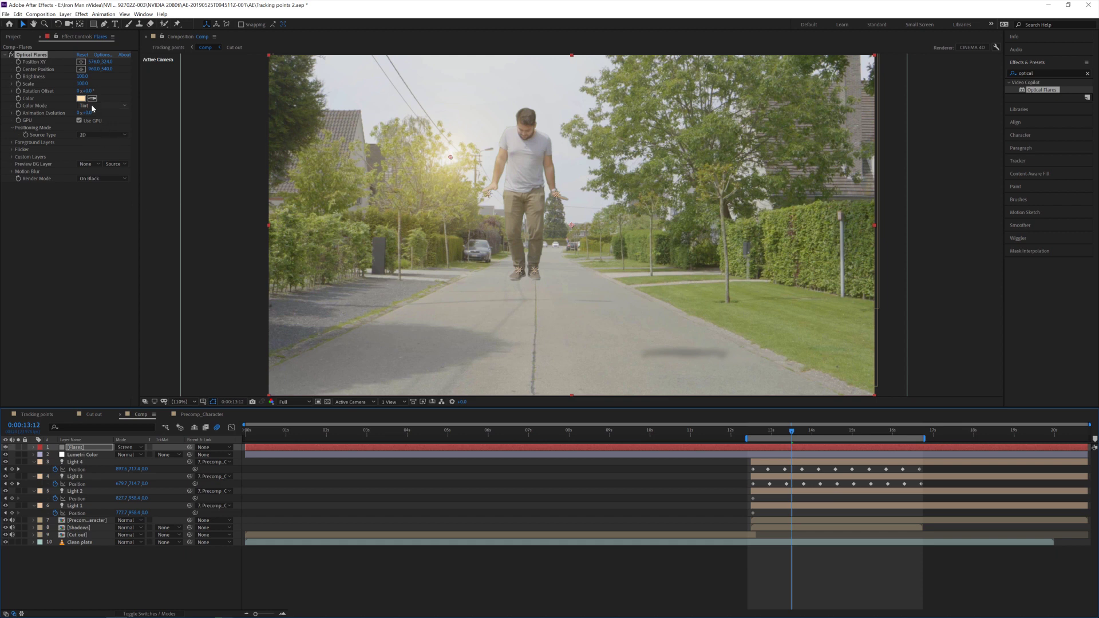
pyautogui.click(103, 134)
pyautogui.click(95, 164)
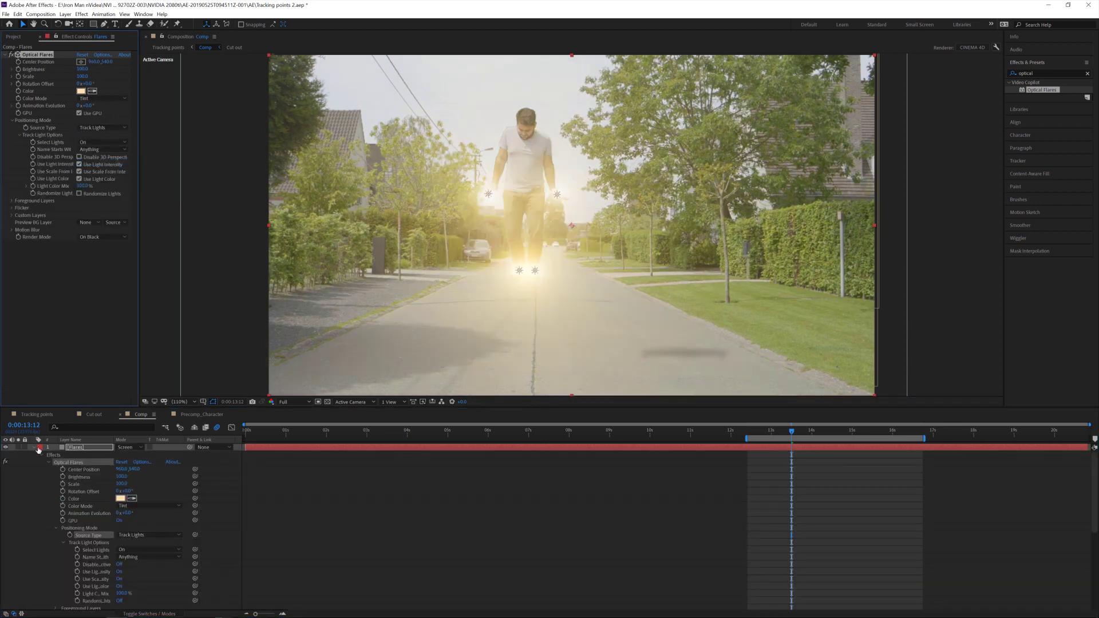
pyautogui.click(35, 449)
pyautogui.click(754, 434)
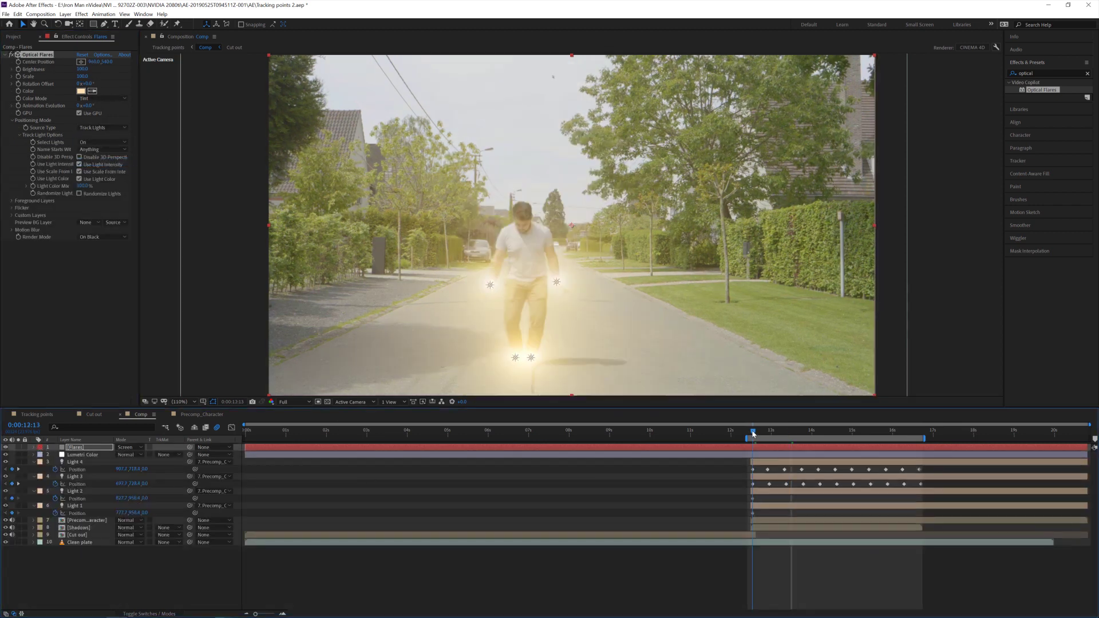
pyautogui.press('pageup')
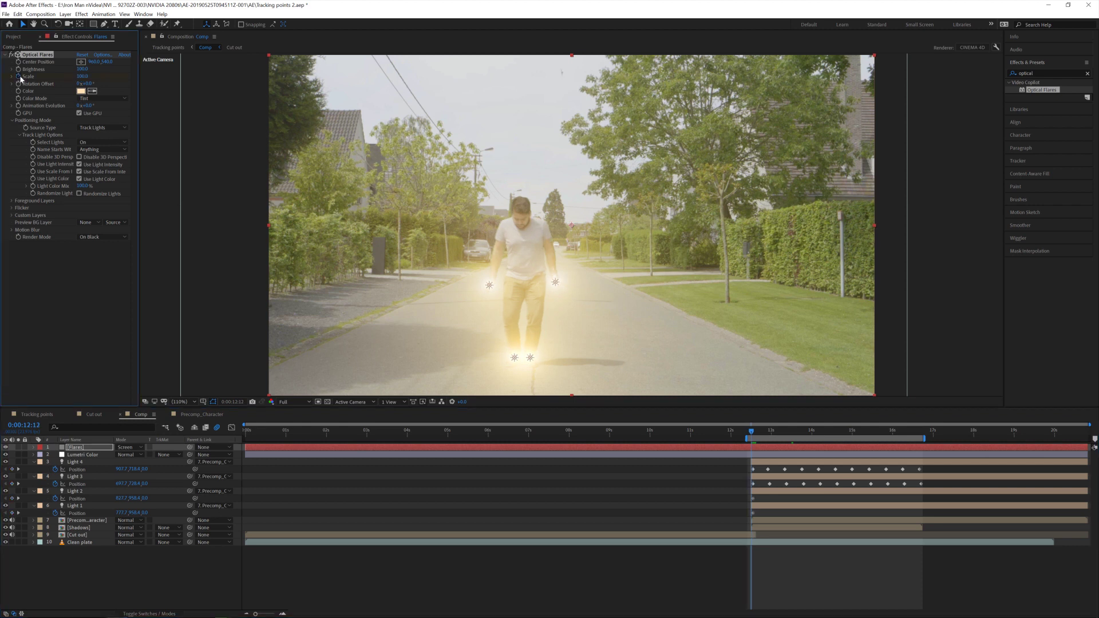
pyautogui.press('pagedown')
pyautogui.press('pagedown')
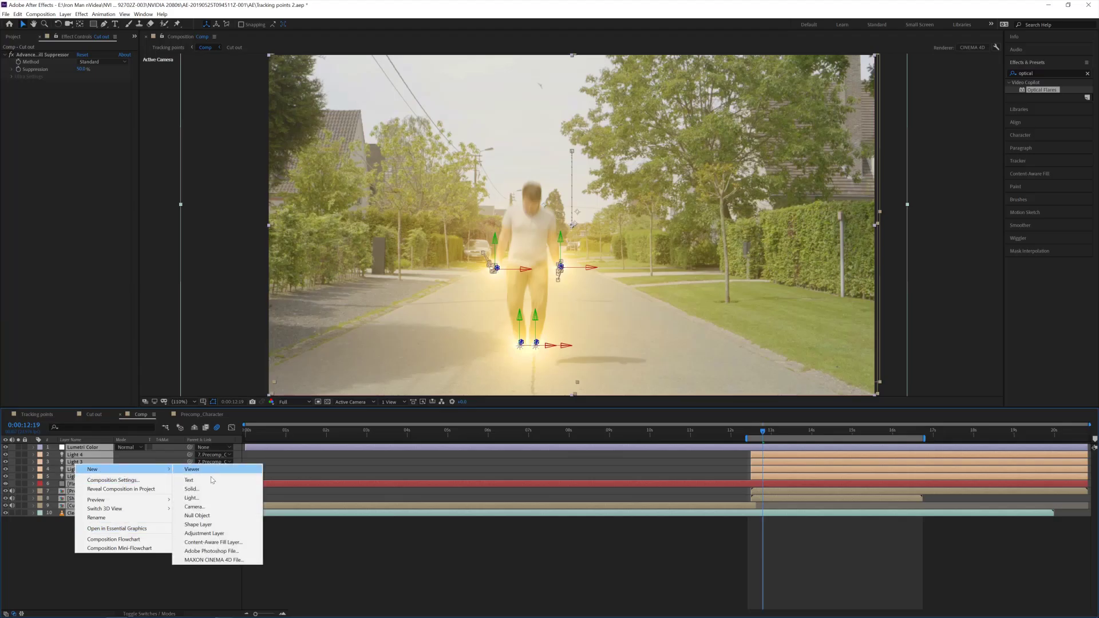
# Step: Create a solid named Smoke and apply Particular to it
pyautogui.click(229, 499)
pyautogui.write('Smoke')
pyautogui.press('Return')
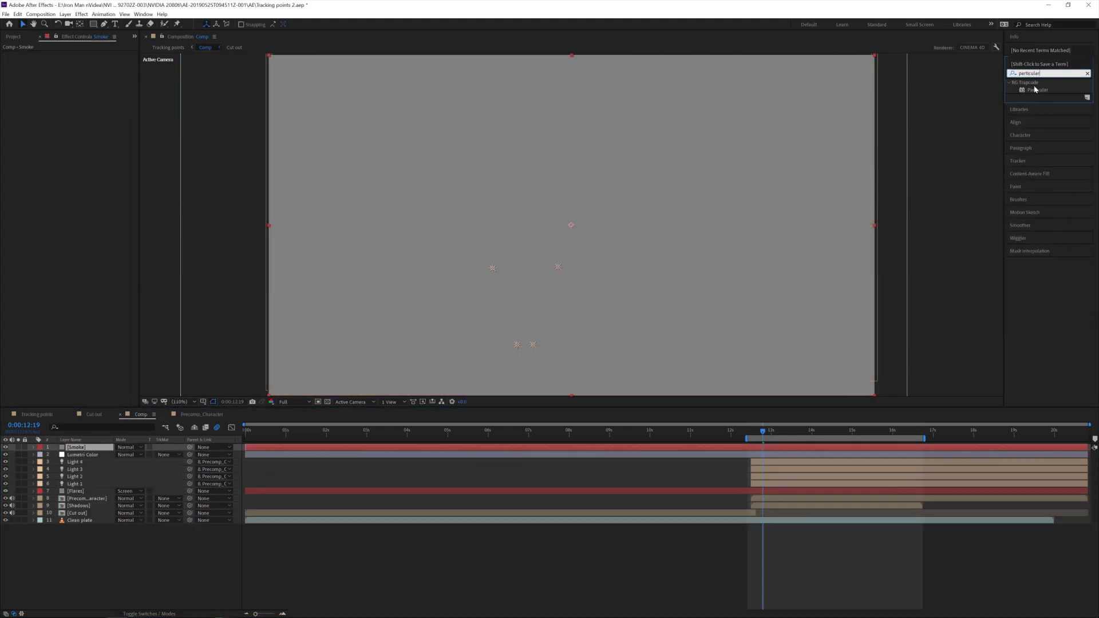
pyautogui.moveTo(1035, 89); pyautogui.dragTo(788, 451)
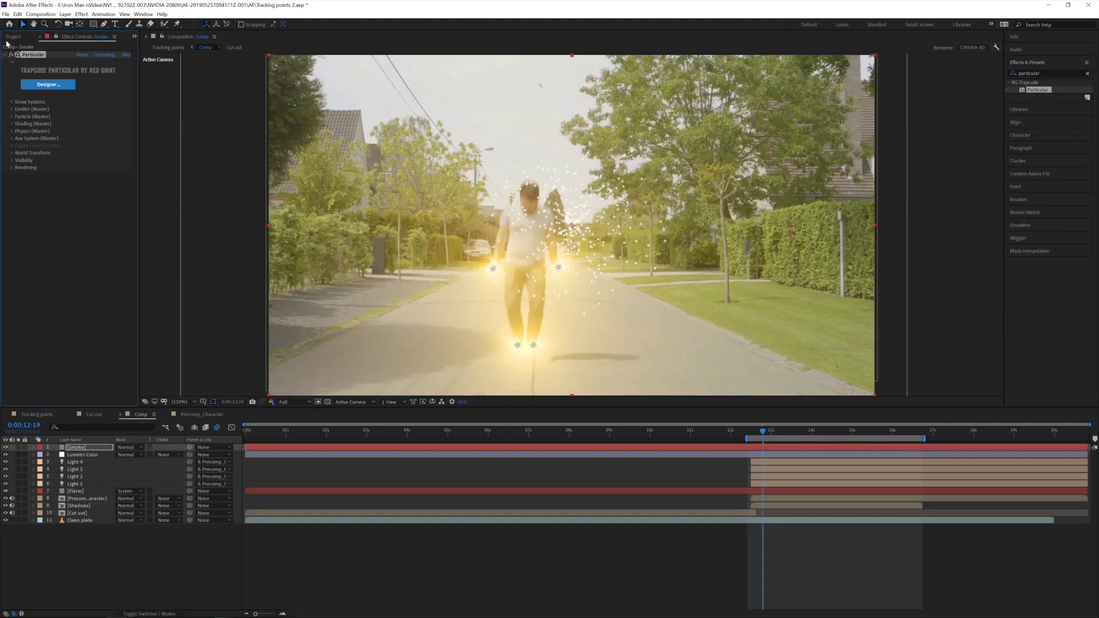
# Step: Adjust particles per second, emit from the lights, and set emitter size to 10
pyautogui.click(12, 109)
pyautogui.click(83, 123)
pyautogui.write('250')
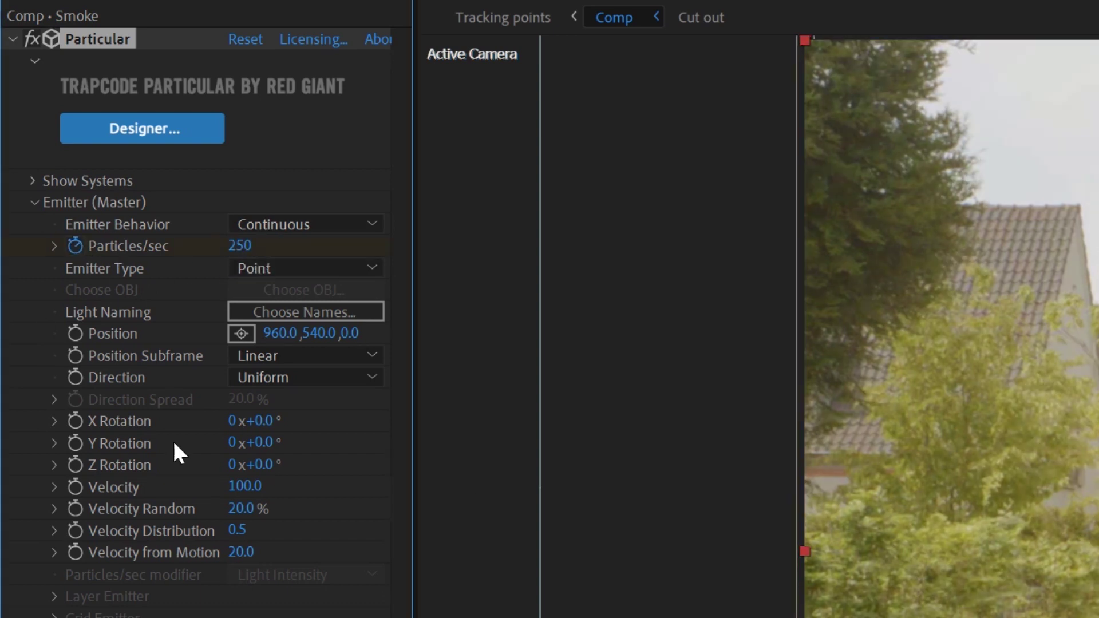
pyautogui.click(243, 246)
pyautogui.write('0')
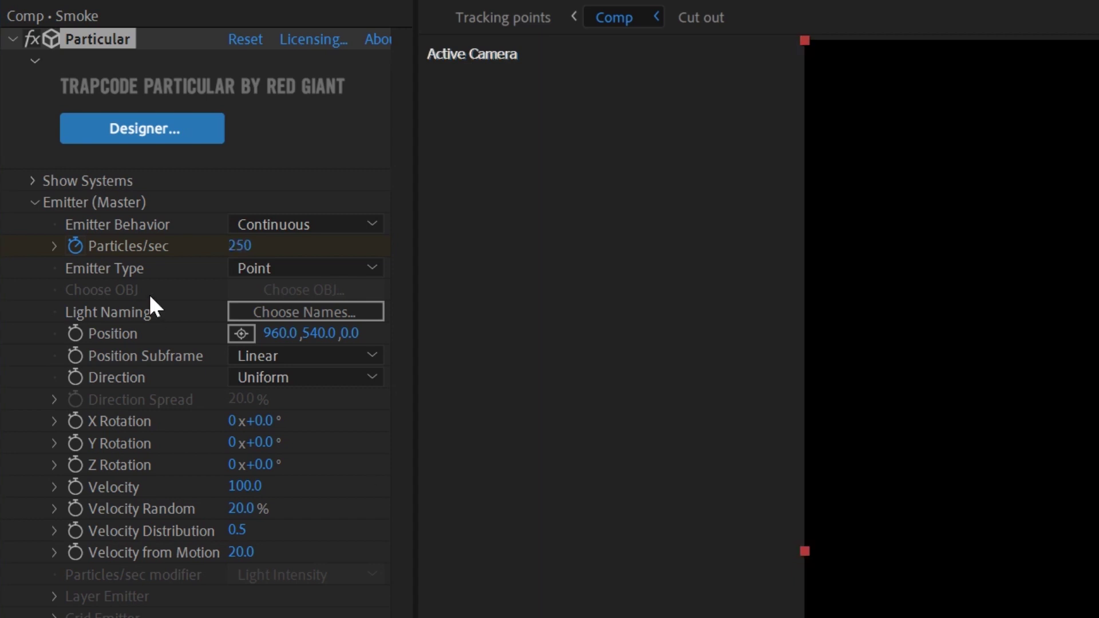
pyautogui.click(304, 268)
pyautogui.click(315, 397)
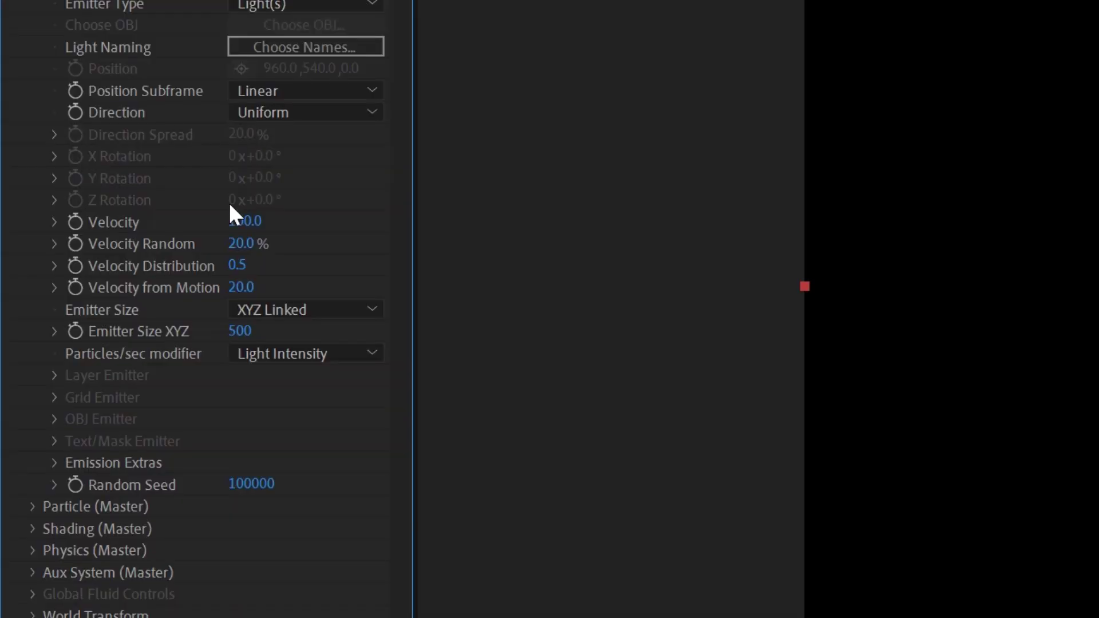
pyautogui.click(240, 331)
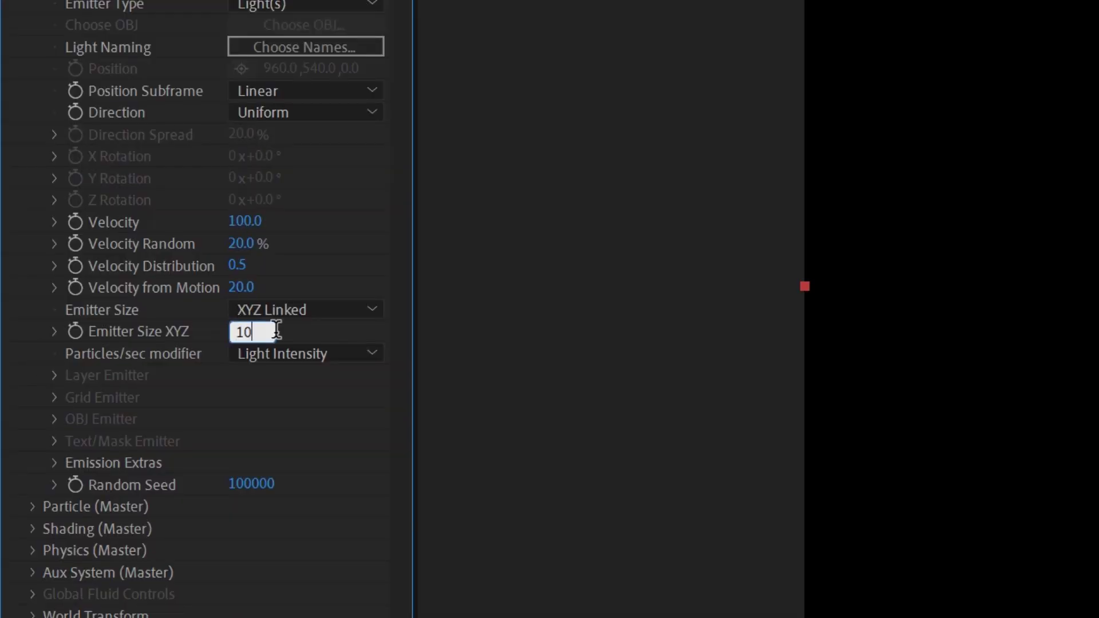
pyautogui.press('Return')
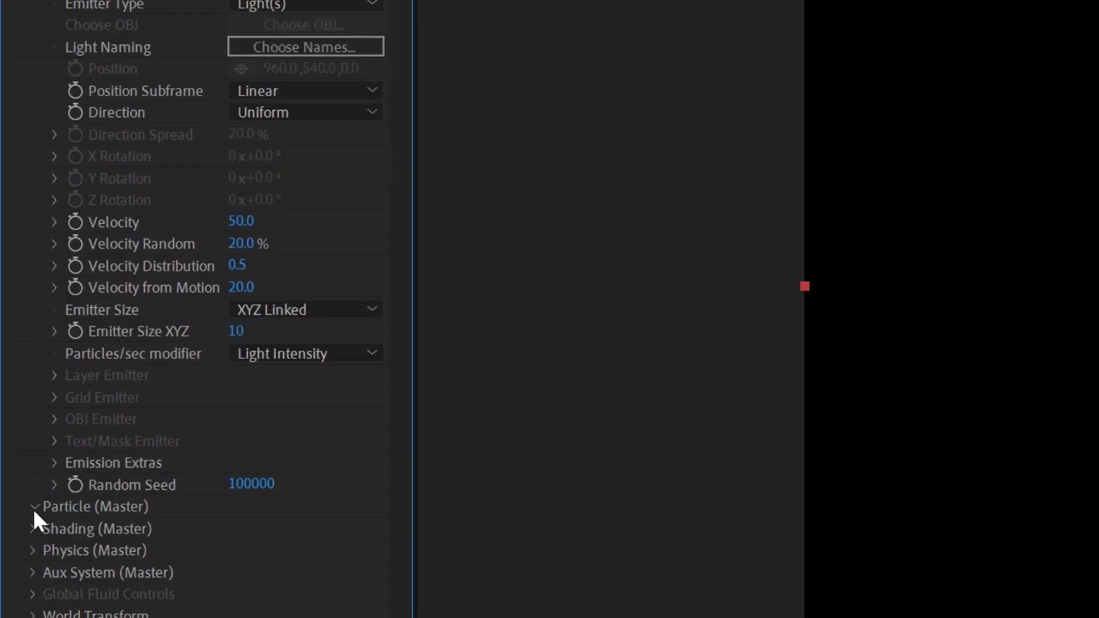
# Step: Set particle Life to 0.7 s, type Cloudlet, with Cloudlet Feather 100
pyautogui.click(32, 507)
pyautogui.scroll(-3, 33, 509)
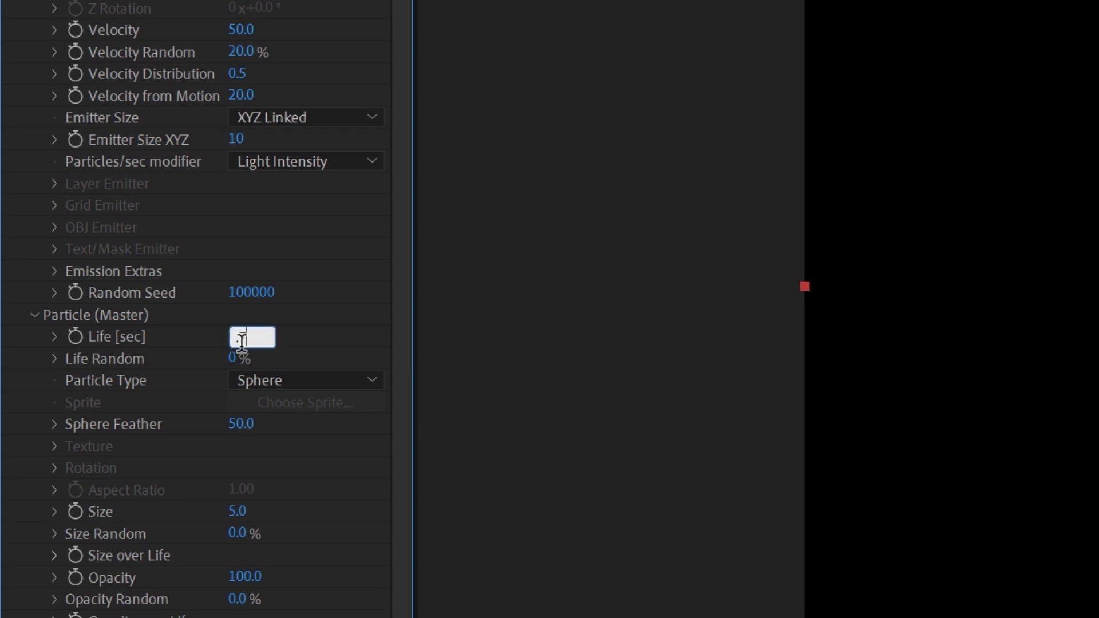
pyautogui.write('.7')
pyautogui.press('Return')
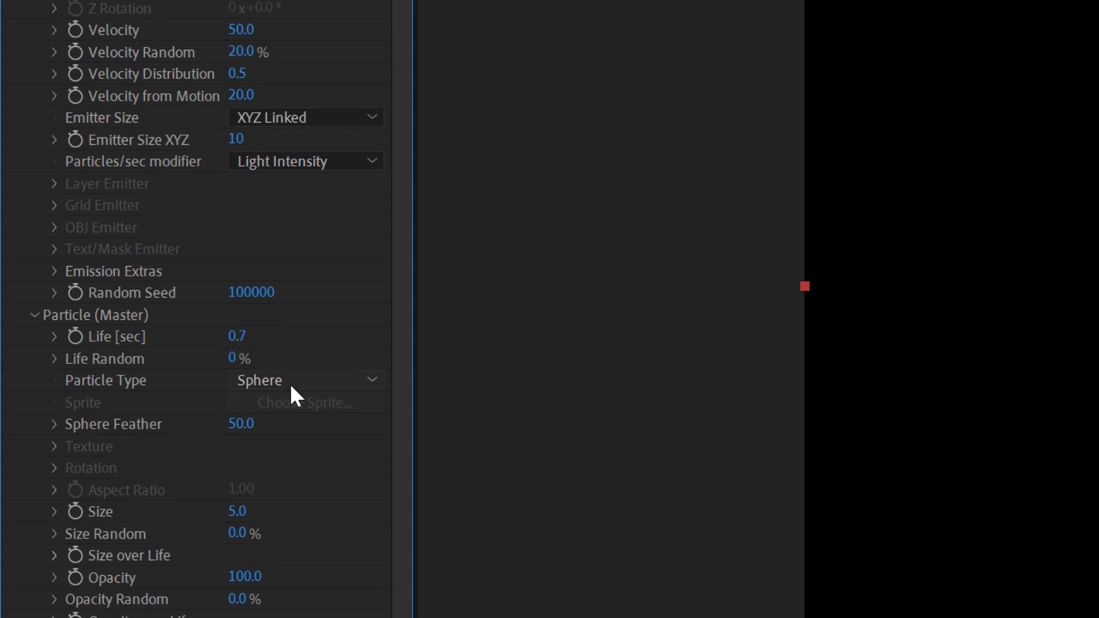
pyautogui.click(289, 382)
pyautogui.click(320, 489)
pyautogui.click(241, 423)
pyautogui.write('100')
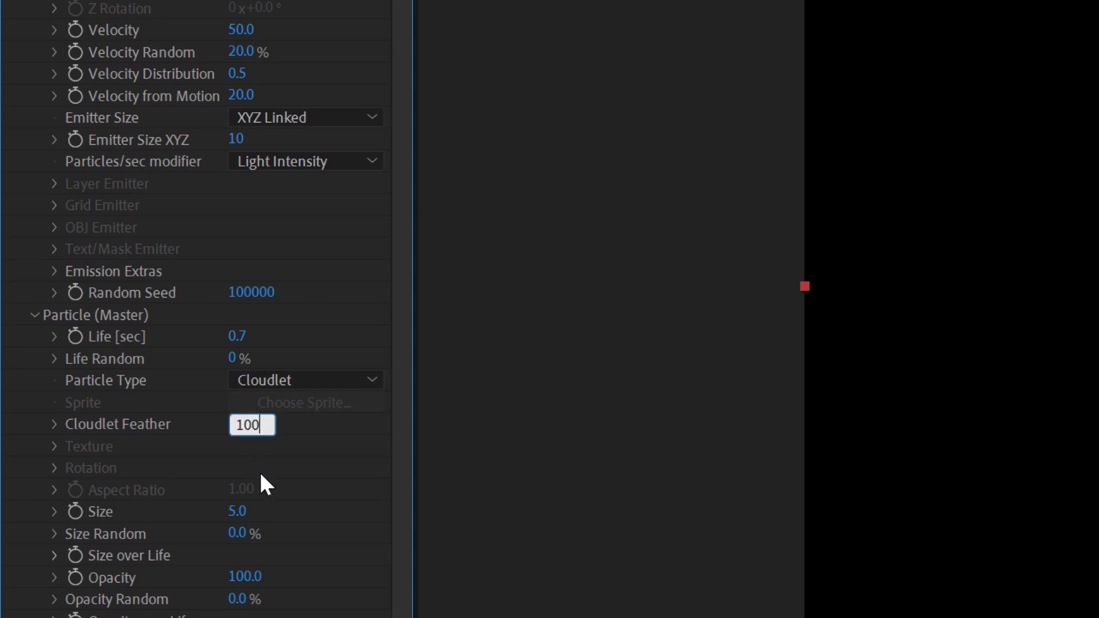
pyautogui.press('Return')
# Step: Set particle Size to 25, lower Opacity, and set Opacity Random to 100
pyautogui.click(237, 511)
pyautogui.write('2')
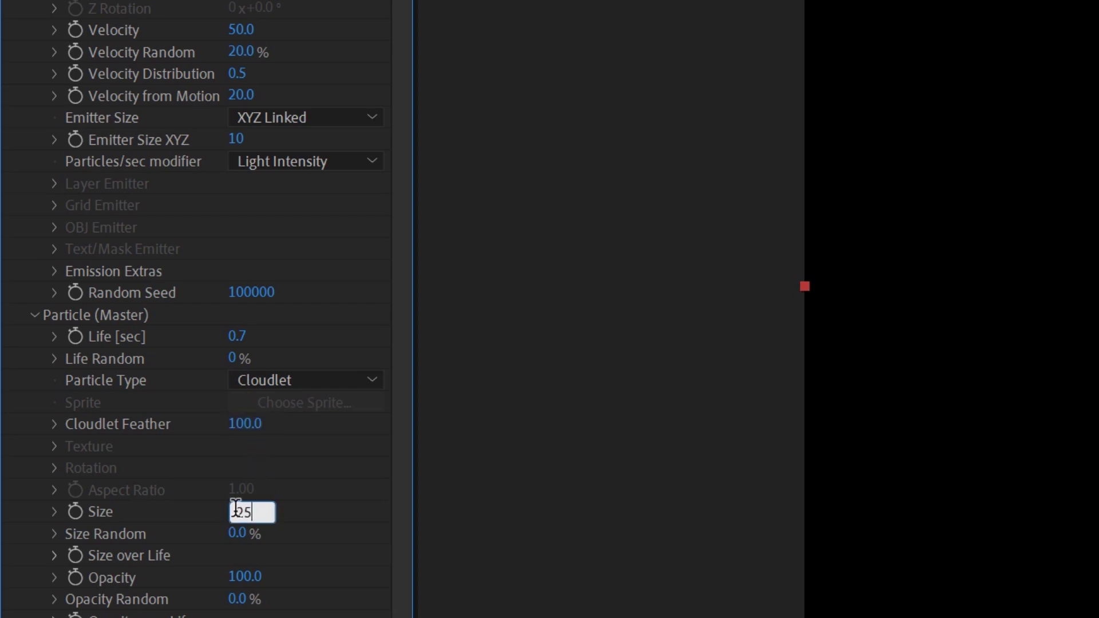
pyautogui.write('5')
pyautogui.press('Return')
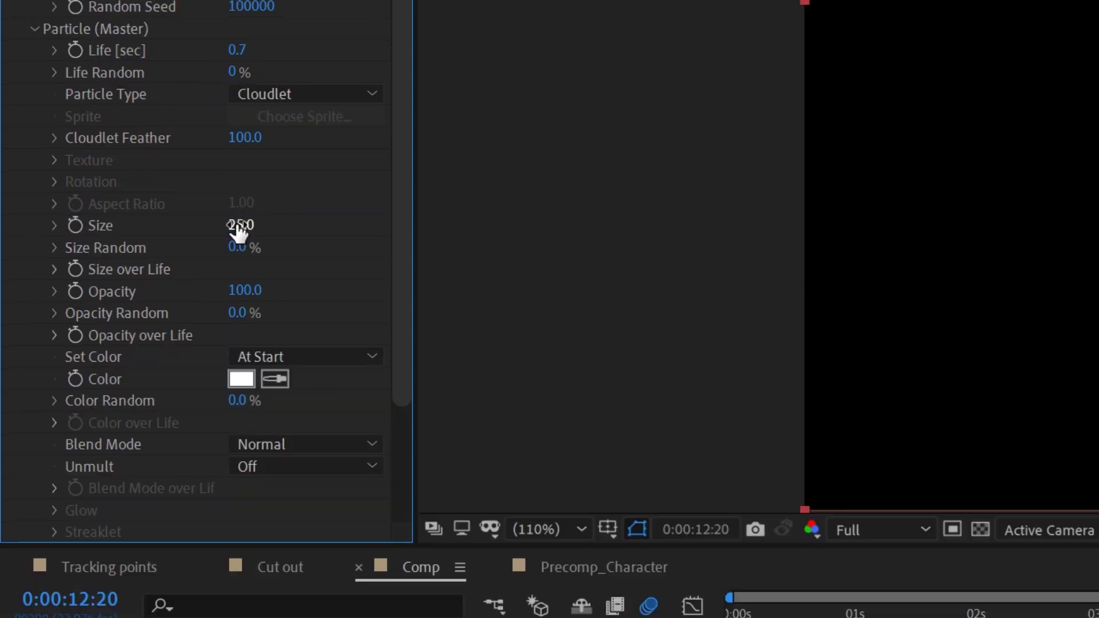
pyautogui.click(246, 290)
pyautogui.write('20')
pyautogui.press('Tab')
pyautogui.write('100')
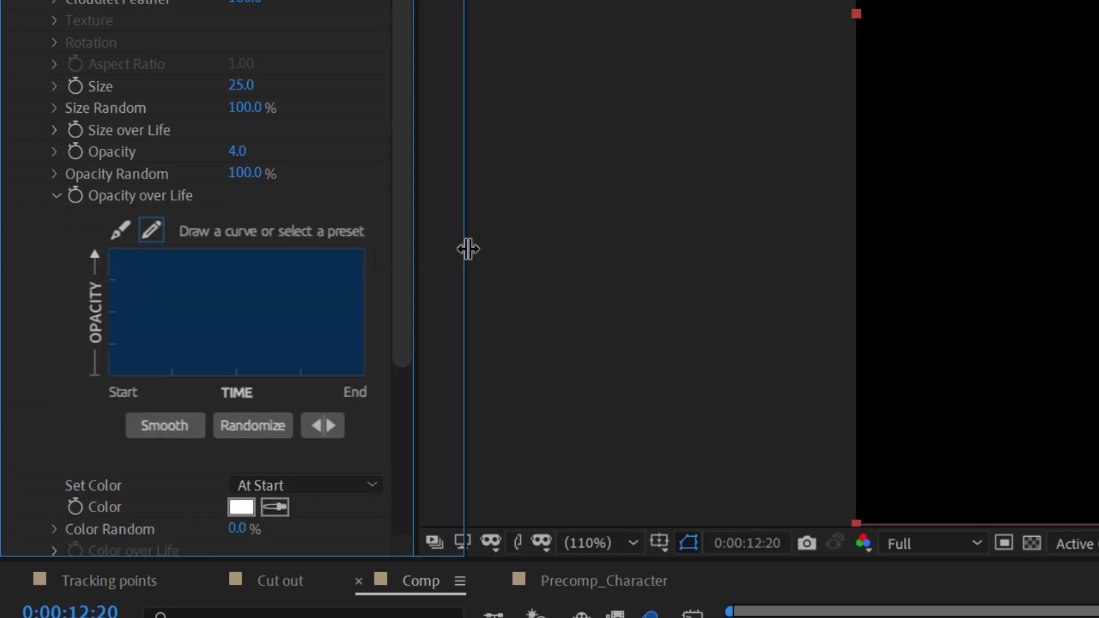
# Step: Make particle opacity ramp down over life and switch Set Color to Over Life
pyautogui.click(409, 314)
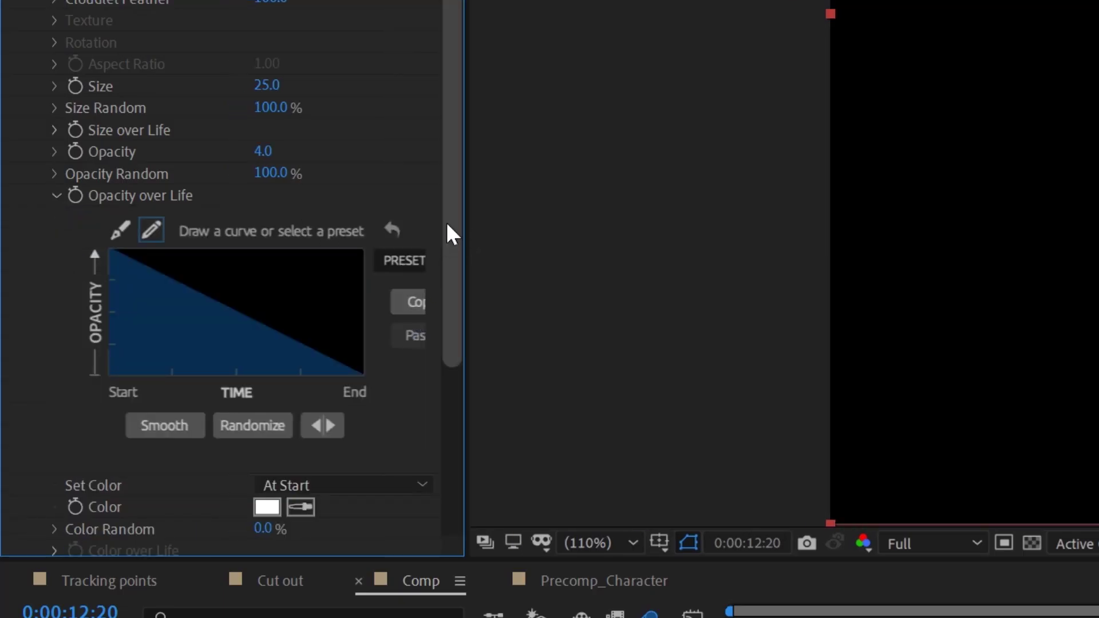
pyautogui.scroll(-3, 170, 345)
pyautogui.scroll(-2, 36, 307)
pyautogui.click(326, 229)
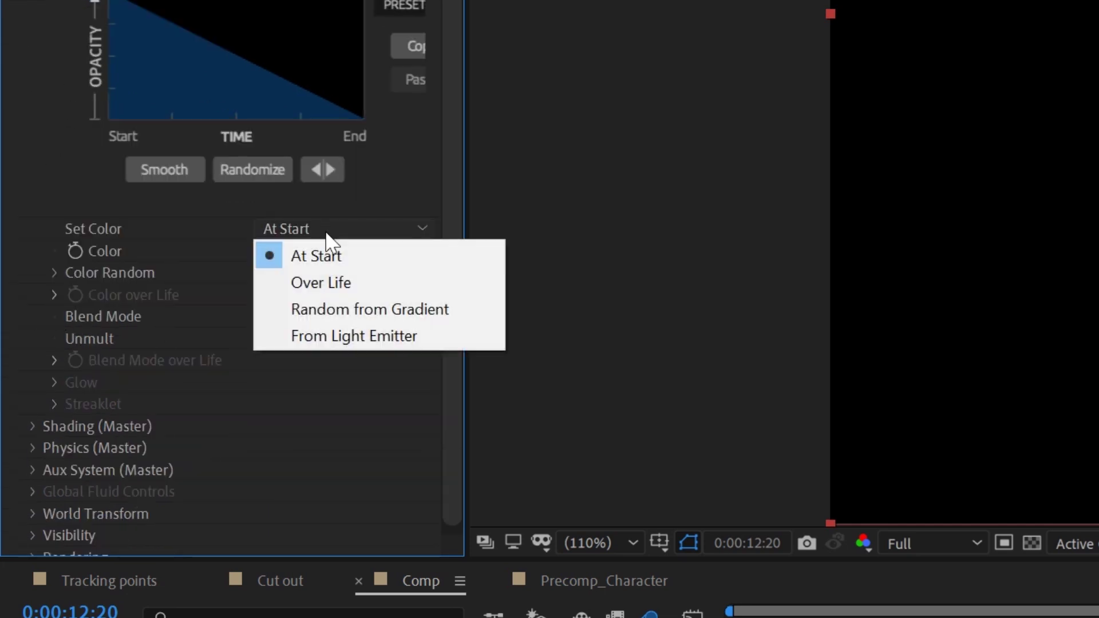
pyautogui.click(298, 283)
# Step: Give the Color over Life ramp a beige start colour and a dark brown end colour
pyautogui.click(55, 294)
pyautogui.click(405, 378)
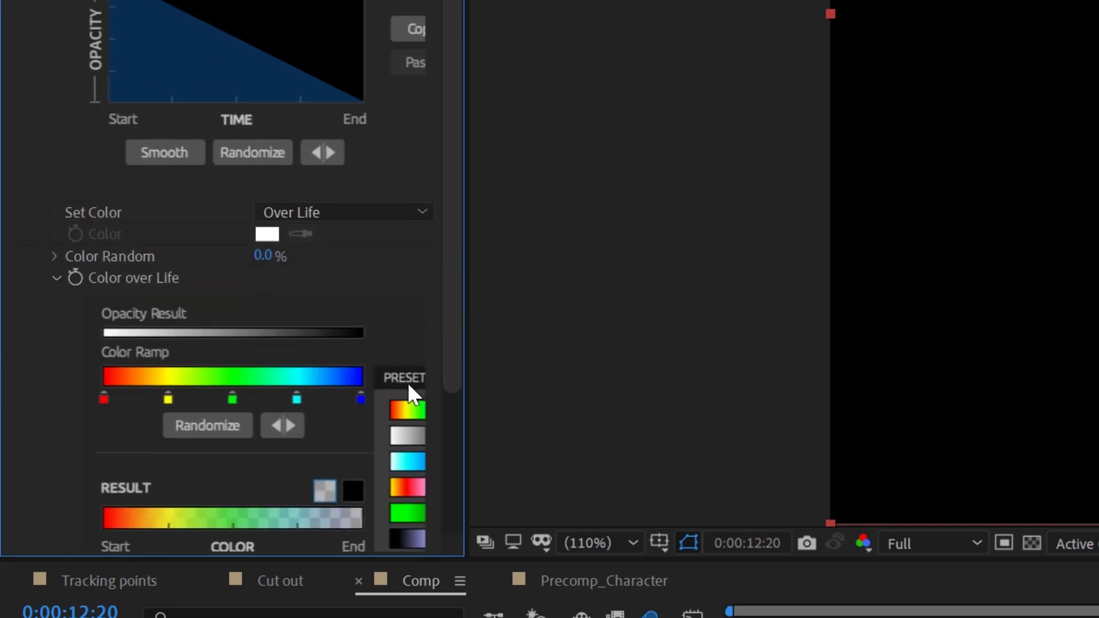
pyautogui.click(407, 431)
pyautogui.doubleClick(104, 397)
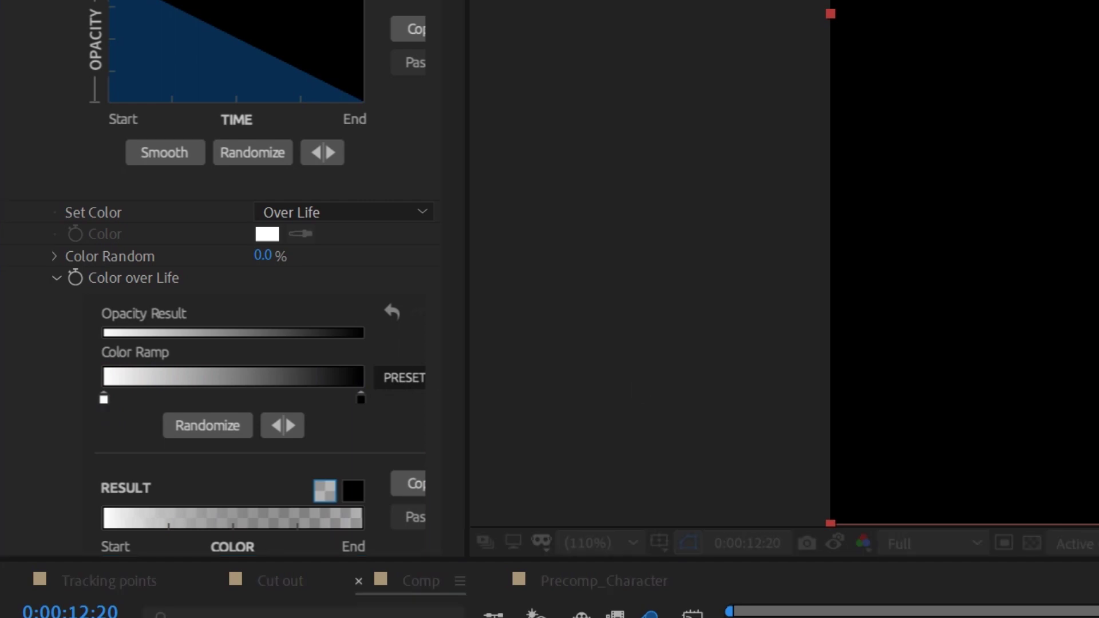
pyautogui.click(318, 280)
pyautogui.click(319, 265)
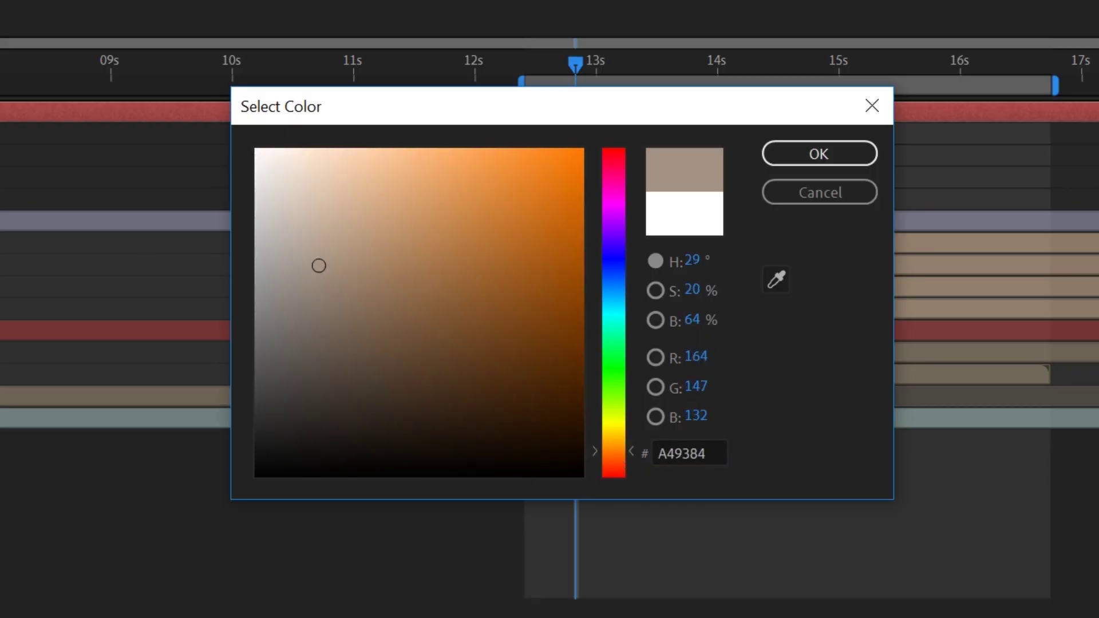
pyautogui.press('Return')
pyautogui.click(619, 438)
pyautogui.press('Return')
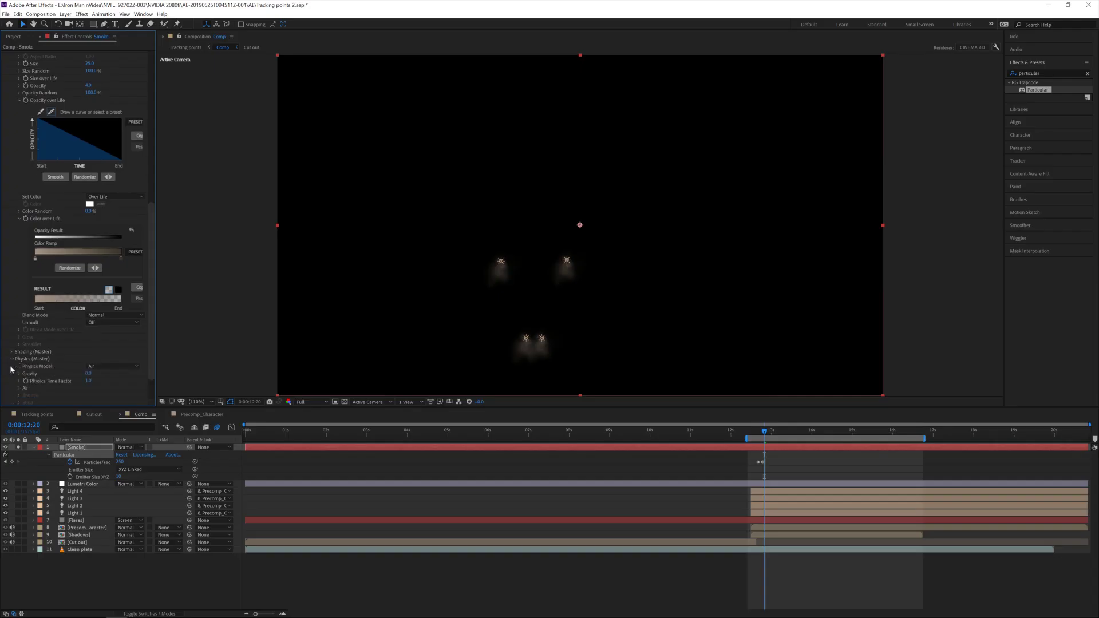
# Step: Set the Air Turbulence Field Affect Position to 250
pyautogui.click(19, 389)
pyautogui.scroll(-5, 35, 367)
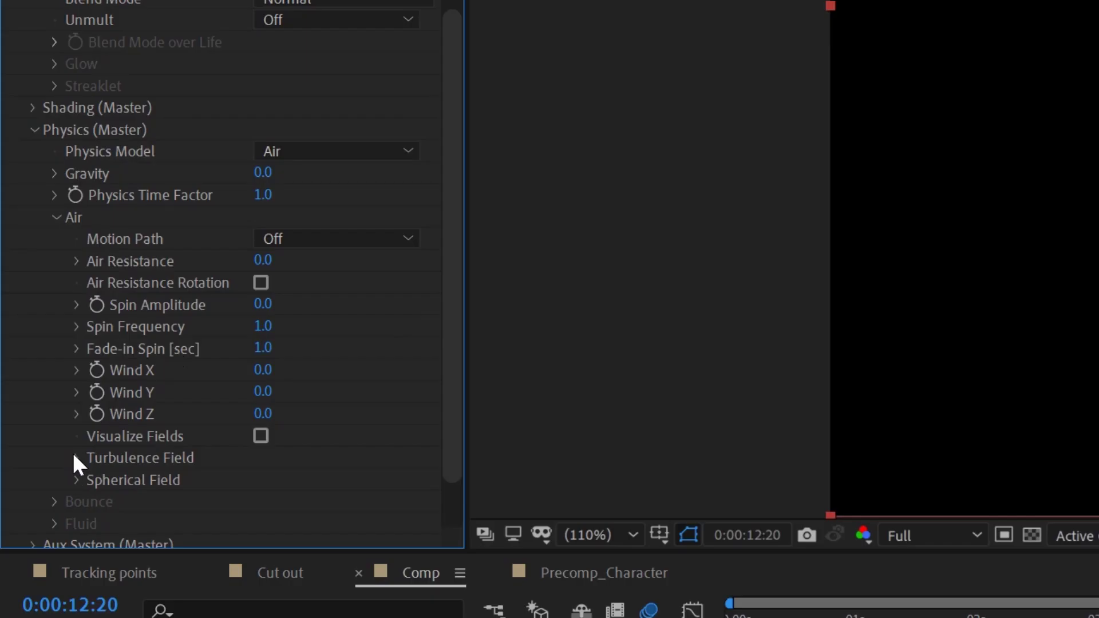
pyautogui.click(75, 459)
pyautogui.scroll(-5, 267, 368)
pyautogui.click(263, 275)
pyautogui.write('250')
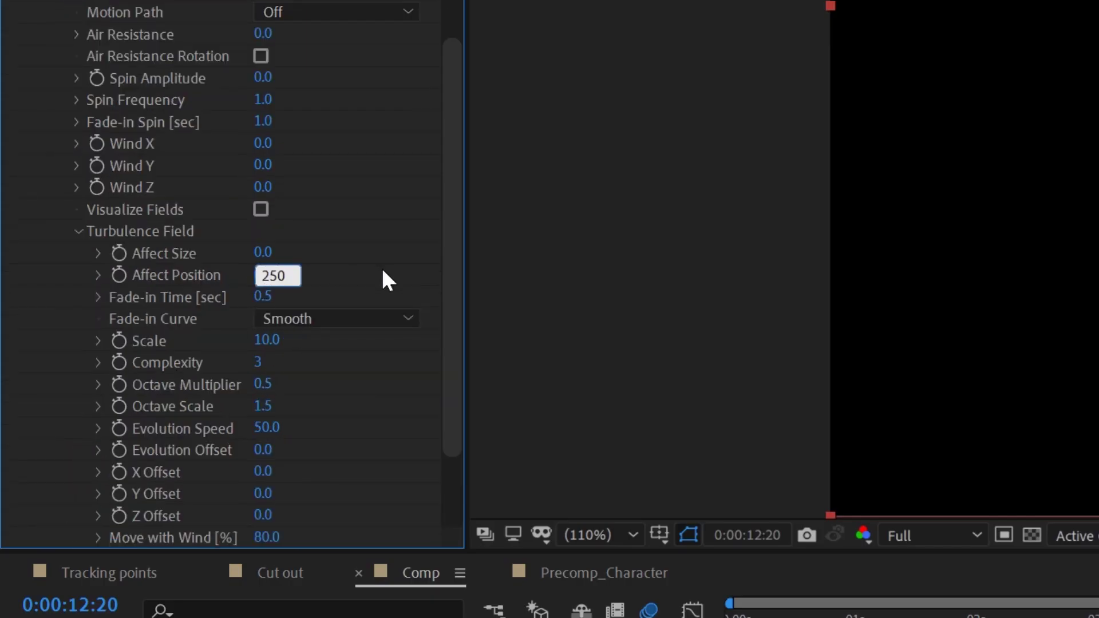
pyautogui.press('Return')
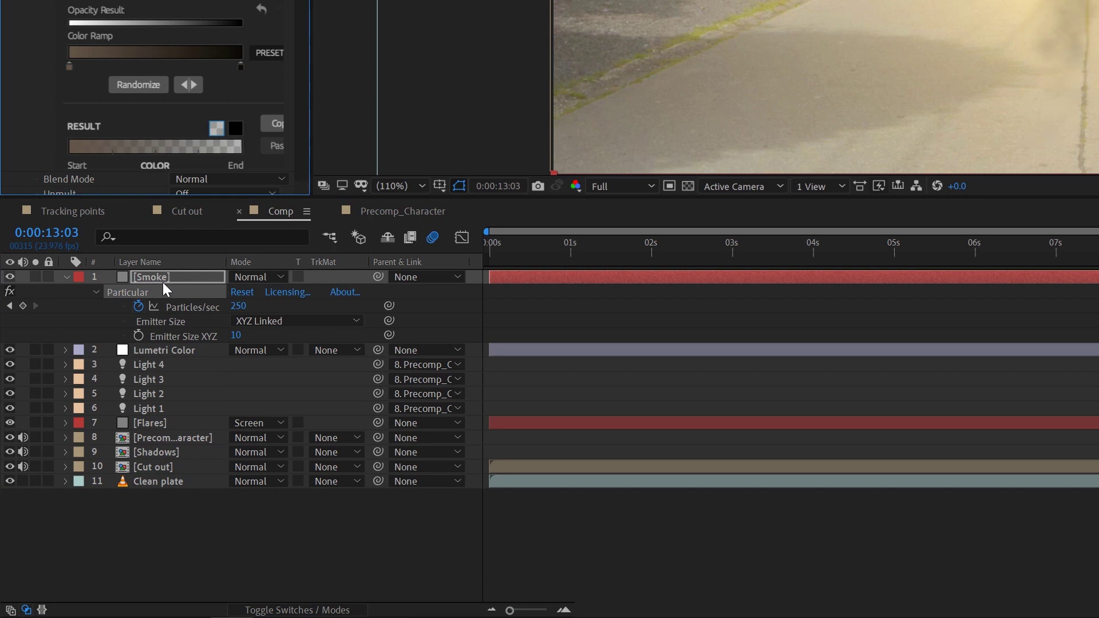
# Step: Move the Smoke layer below Light 1, duplicate it and solo the copy
pyautogui.moveTo(163, 282); pyautogui.dragTo(170, 429)
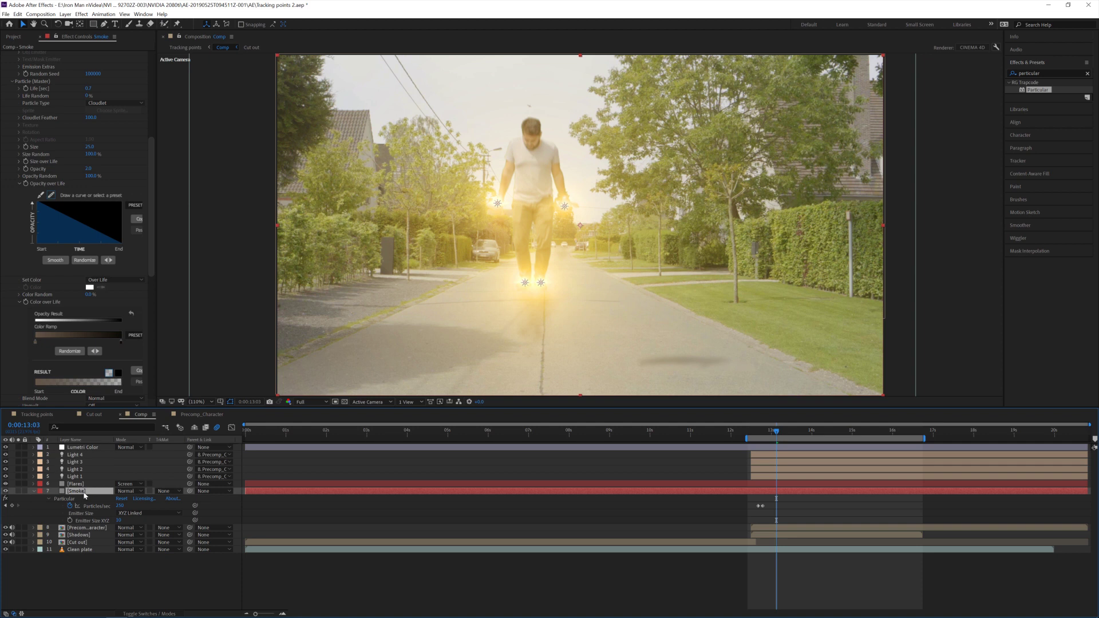
pyautogui.hotkey('ctrl', 'd')
pyautogui.click(19, 491)
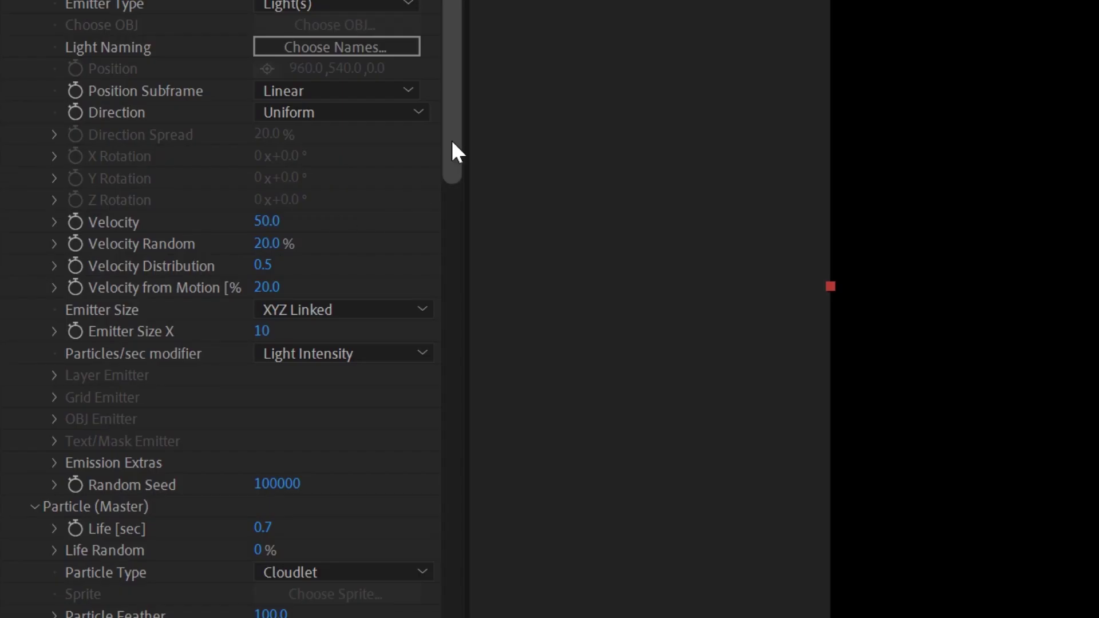
pyautogui.moveTo(152, 179); pyautogui.dragTo(120, 243)
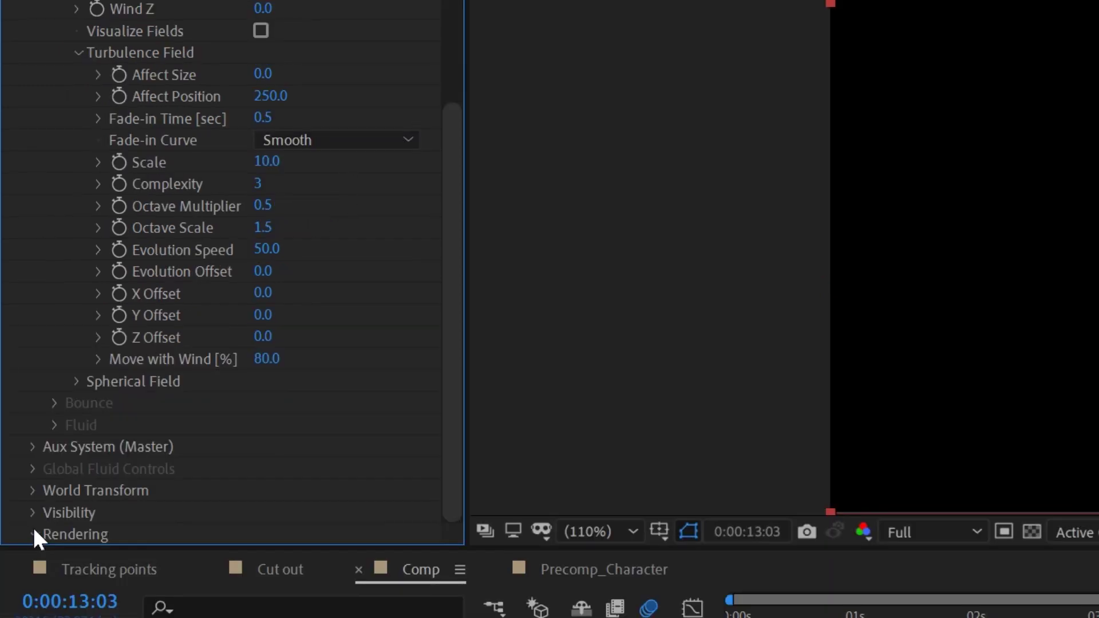
# Step: Turn particle Motion Blur On in the Rendering settings
pyautogui.click(34, 529)
pyautogui.scroll(-3, 256, 414)
pyautogui.click(54, 527)
pyautogui.scroll(-3, 257, 458)
pyautogui.click(320, 382)
pyautogui.click(301, 461)
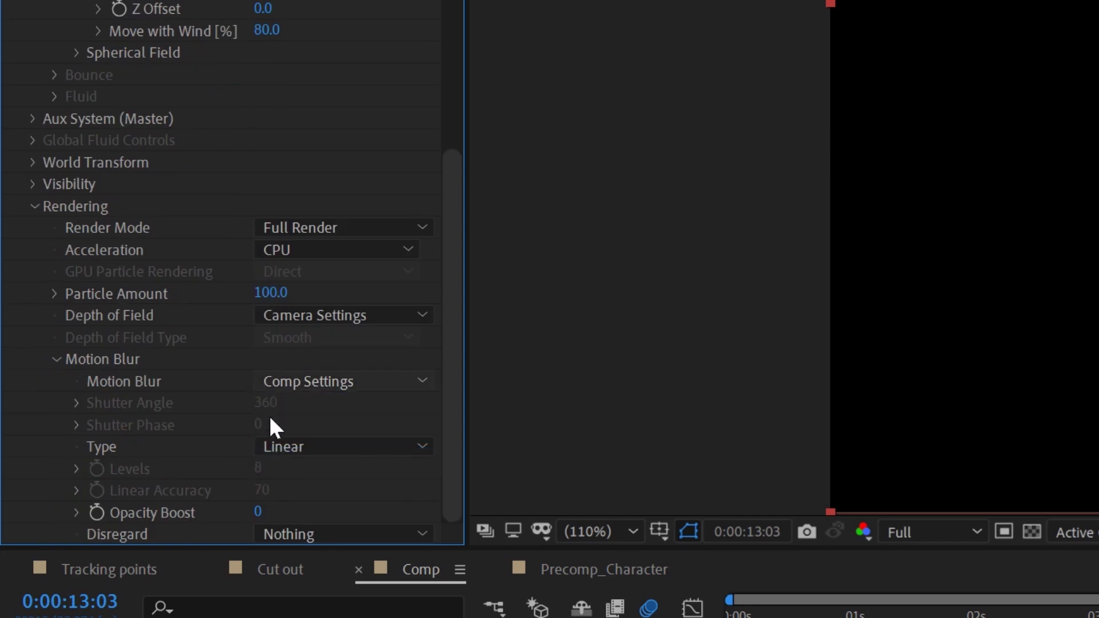
# Step: Recolour the Color over Life ramp from orange to red, adding an extra stop
pyautogui.scroll(15, 34, 49)
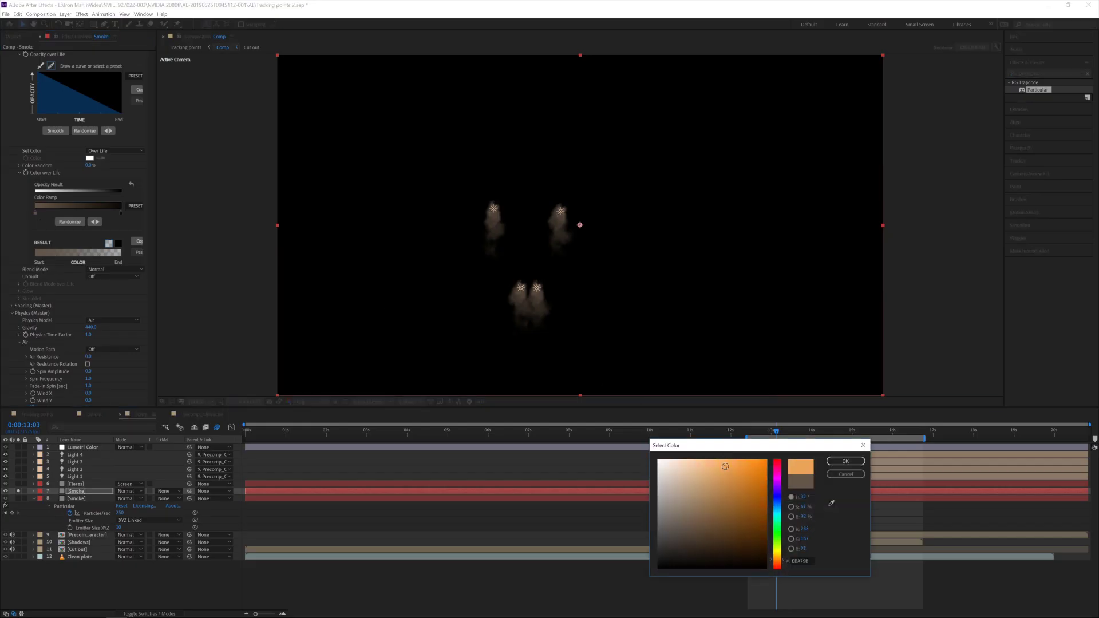
pyautogui.click(845, 461)
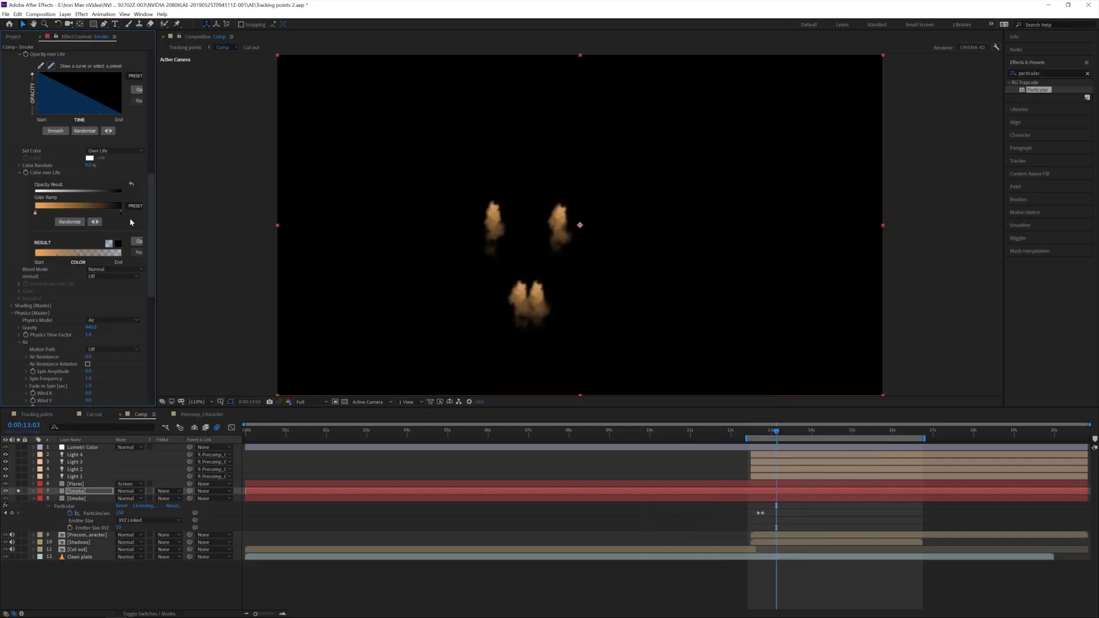
pyautogui.doubleClick(121, 213)
pyautogui.click(740, 532)
pyautogui.click(846, 461)
pyautogui.click(66, 212)
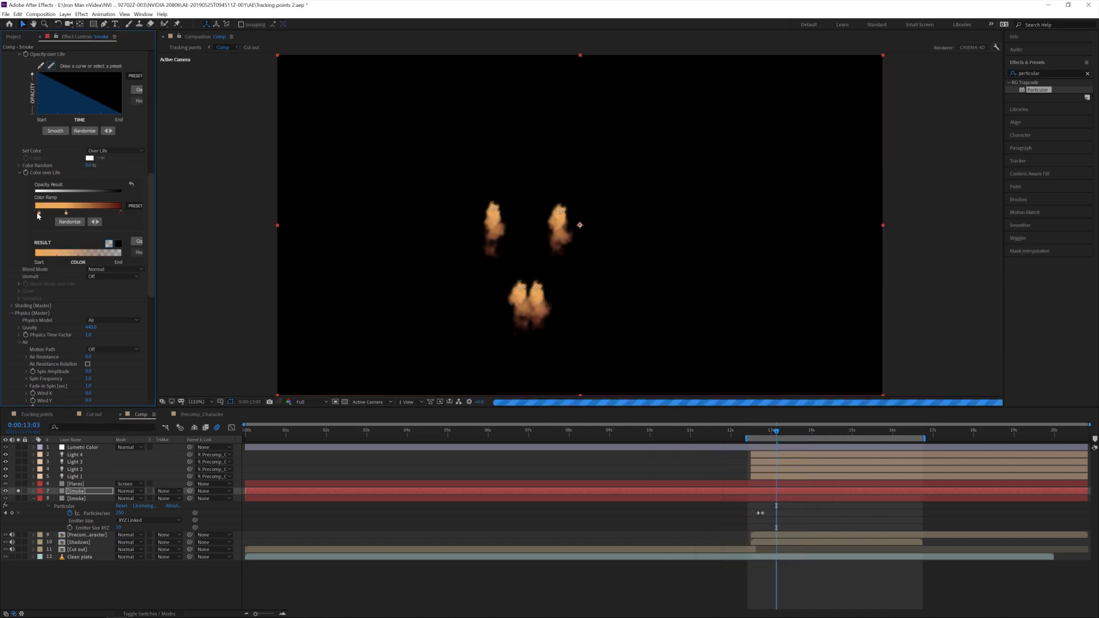
pyautogui.doubleClick(65, 212)
pyautogui.click(845, 461)
# Step: Unsolo the layer and set the fire particles' blend mode to Screen
pyautogui.click(18, 491)
pyautogui.click(129, 491)
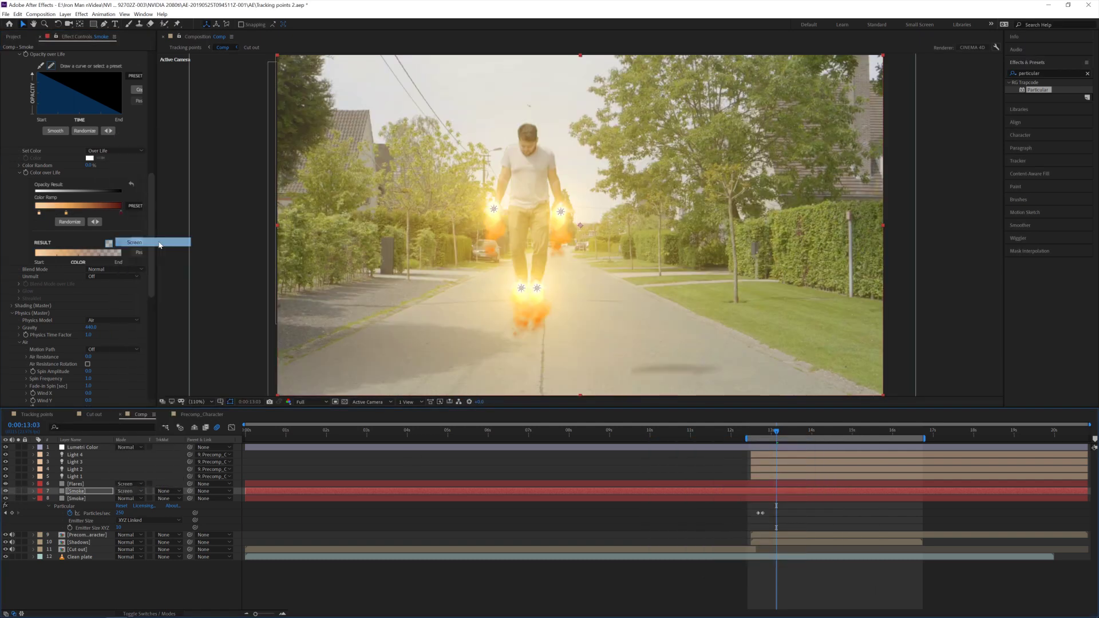
pyautogui.click(134, 242)
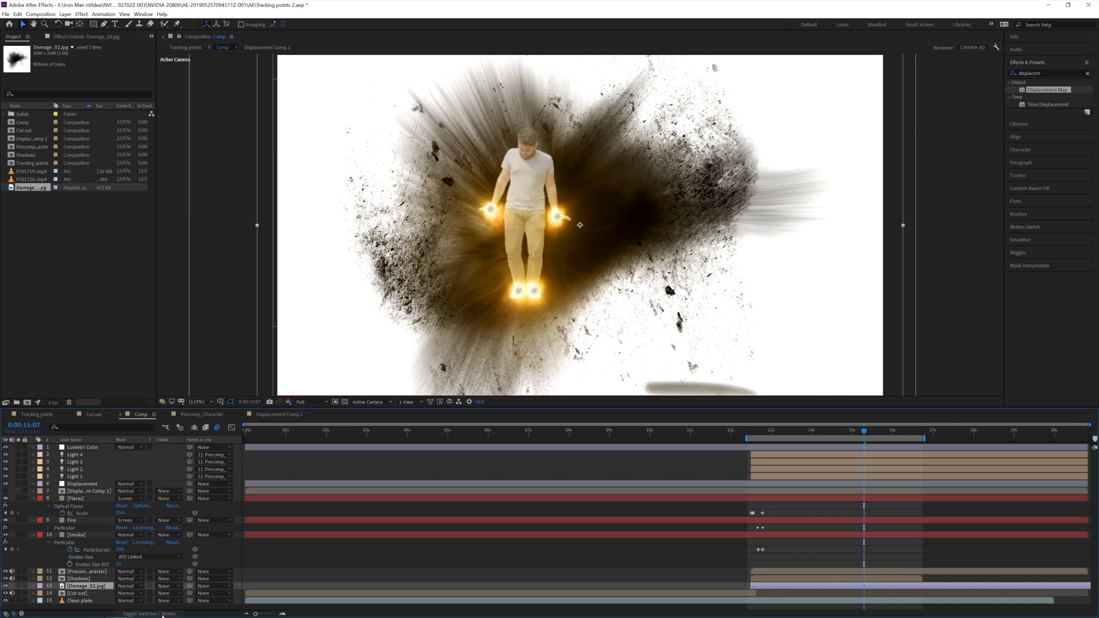
# Step: Move the Damage_02 burn mark under the man's feet and place it above Shadows
pyautogui.press('v')
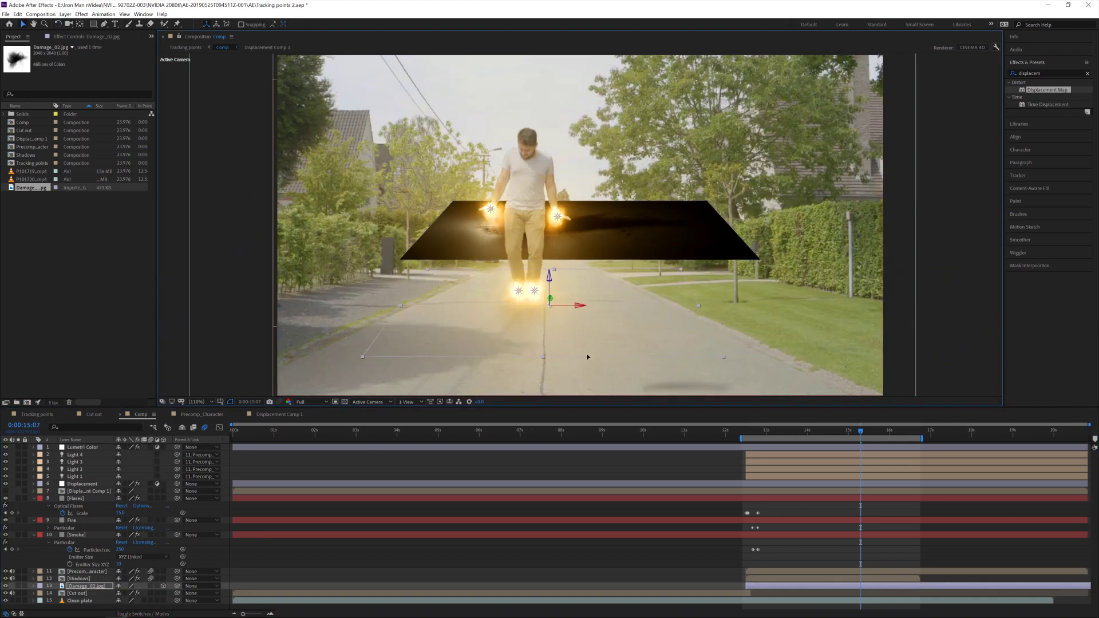
pyautogui.press('i')
pyautogui.moveTo(595, 352); pyautogui.dragTo(623, 376)
pyautogui.moveTo(85, 586); pyautogui.dragTo(81, 575)
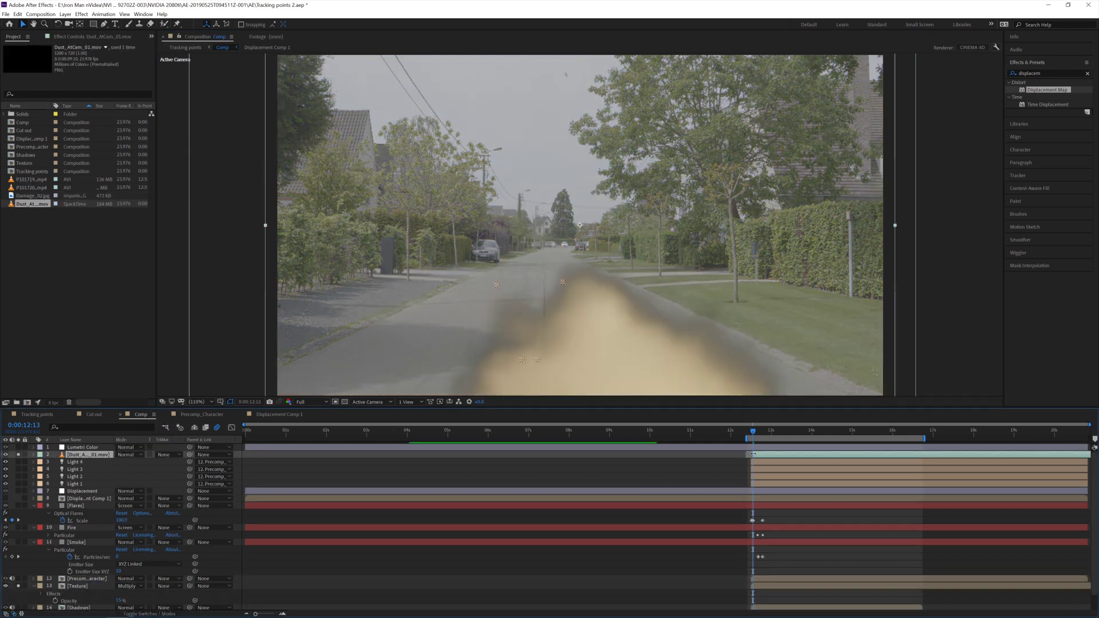
# Step: Set the Dust_AtCam layer to Screen mode and adjust its opacity
pyautogui.click(129, 455)
pyautogui.click(131, 217)
pyautogui.click(122, 462)
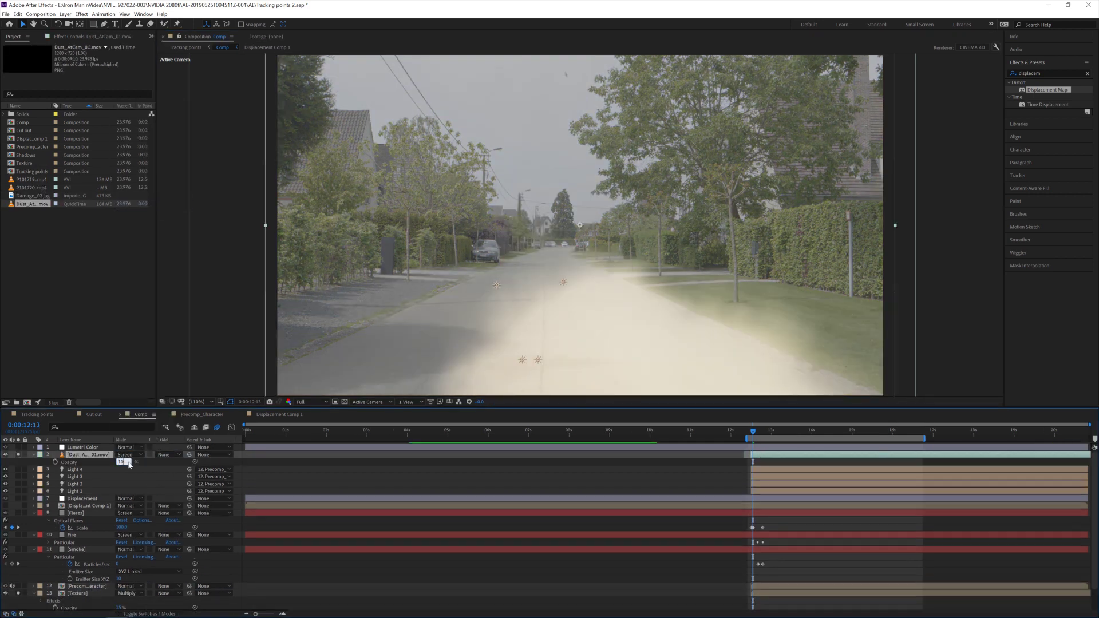
pyautogui.press('Return')
pyautogui.scroll(-1, 34, 574)
pyautogui.click(34, 574)
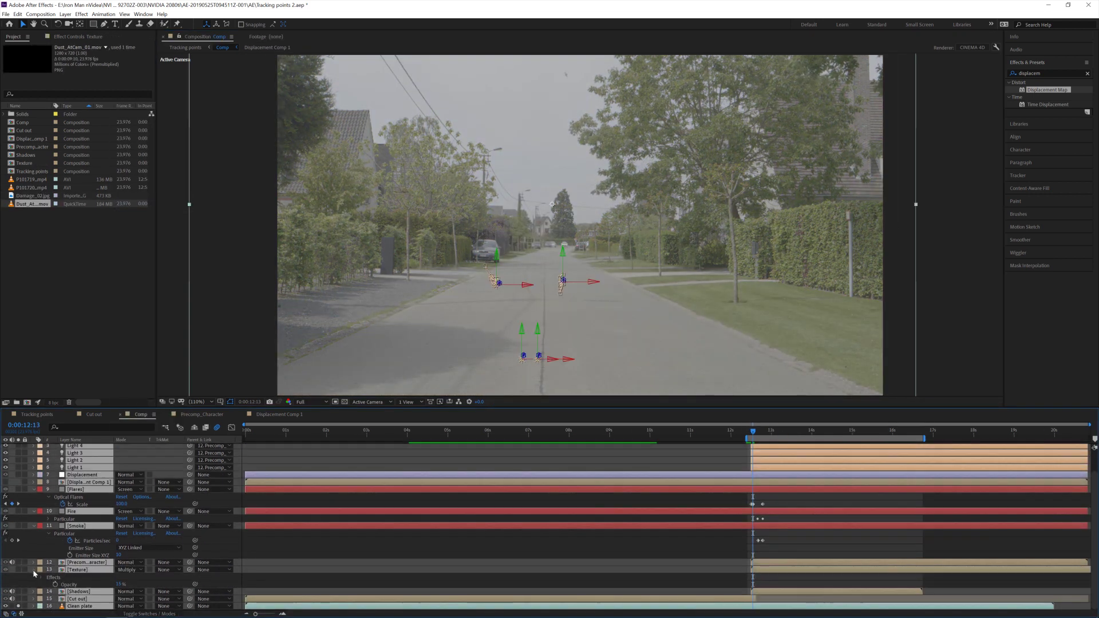